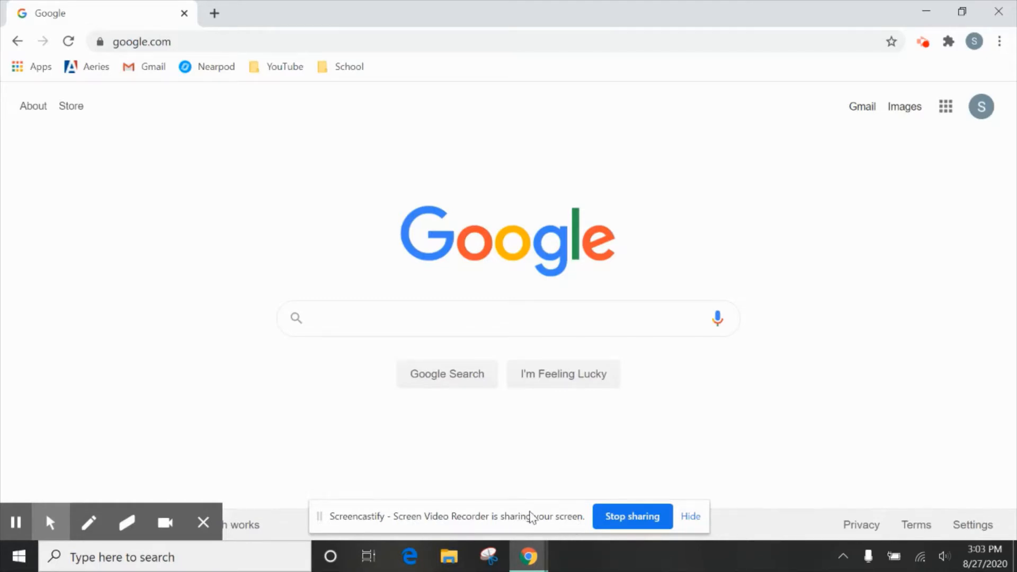
# Hide the screen-sharing notice and place the text cursor in the Google search box
pyautogui.click(691, 516)
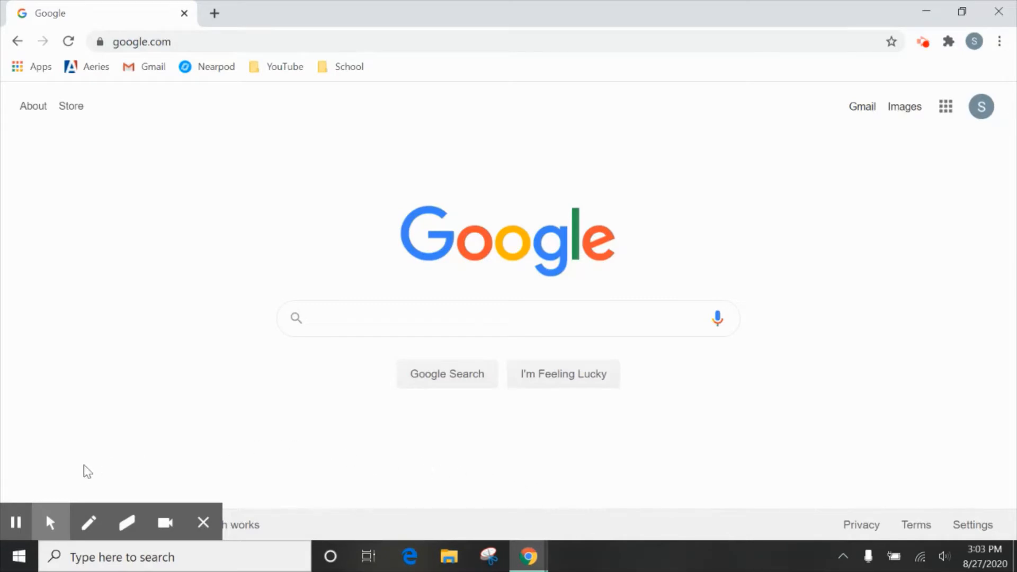
pyautogui.moveTo(50, 523)
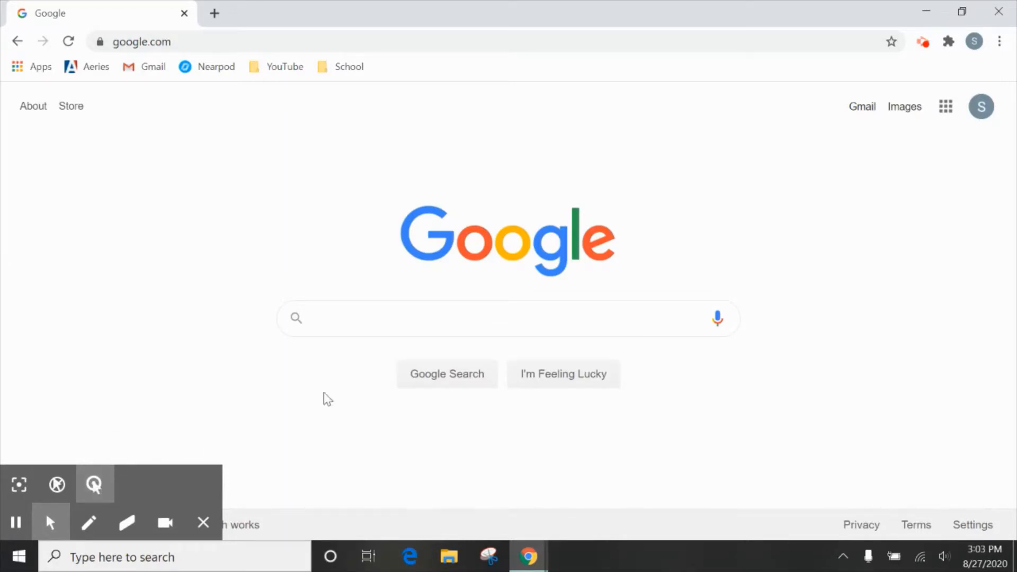
pyautogui.click(358, 321)
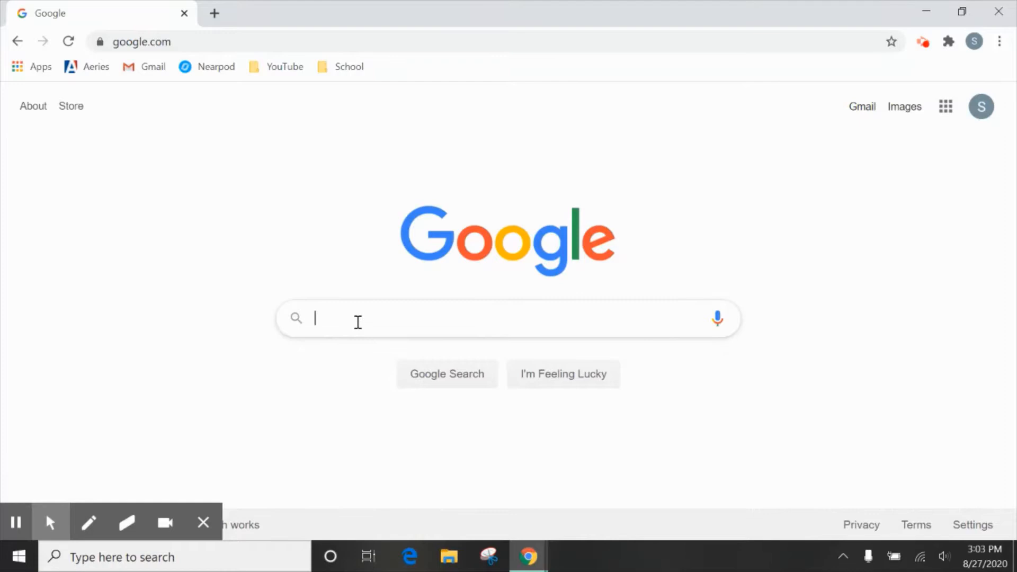
pyautogui.click(403, 317)
pyautogui.click(321, 318)
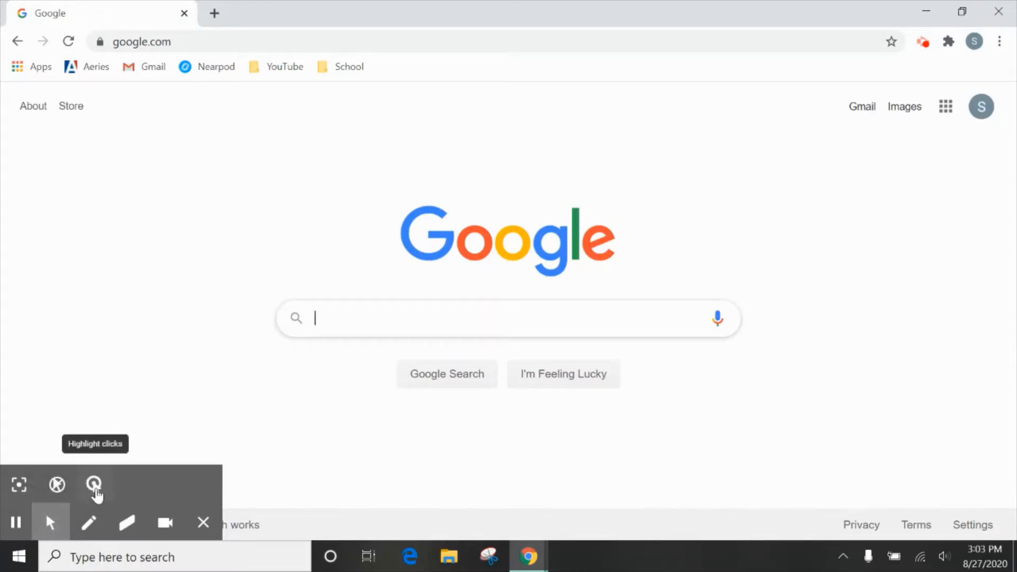
# Toggle the recorder's pointer options "Highlight clicks" and "Hide cursor when not moved"
pyautogui.click(94, 492)
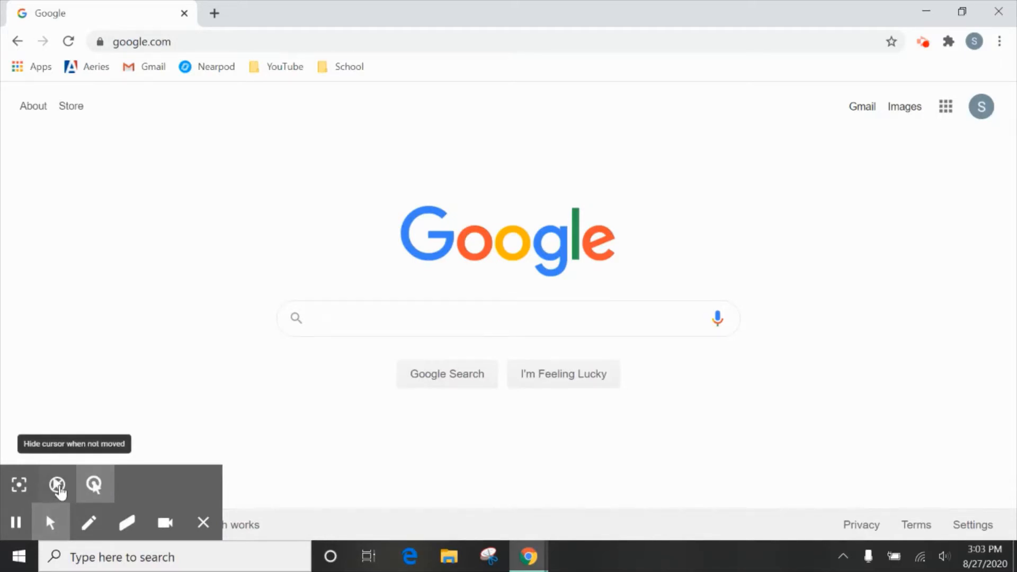
pyautogui.click(58, 486)
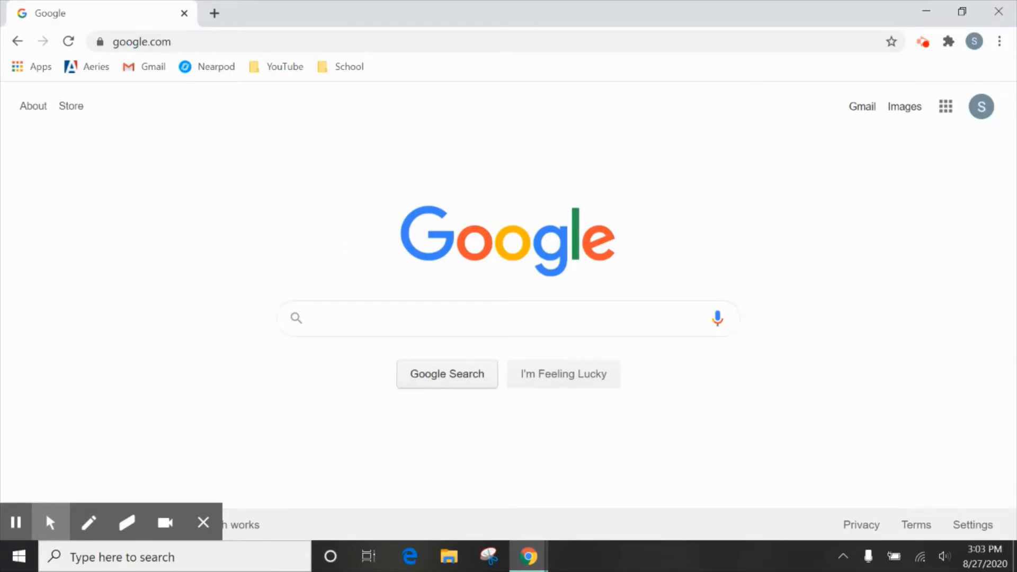
# Turn on the Focus Mouse spotlight over the Google page and switch it back off
pyautogui.moveTo(47, 524)
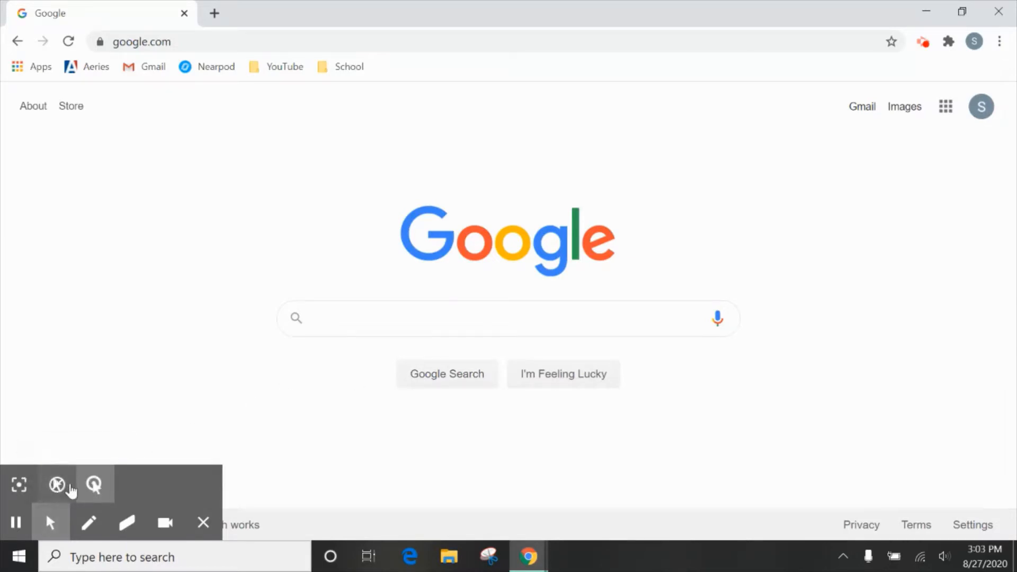
pyautogui.click(19, 487)
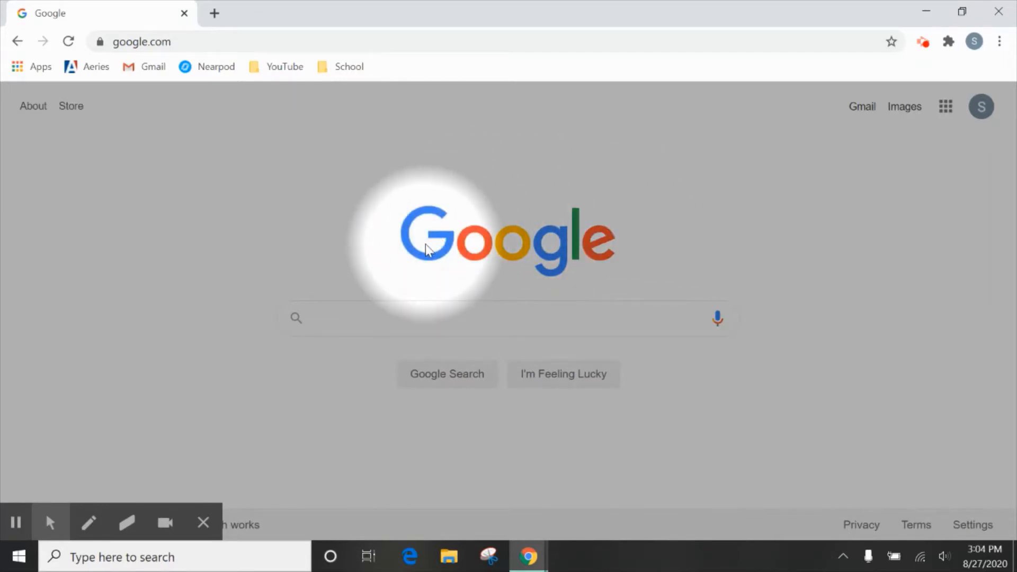
pyautogui.moveTo(12, 522)
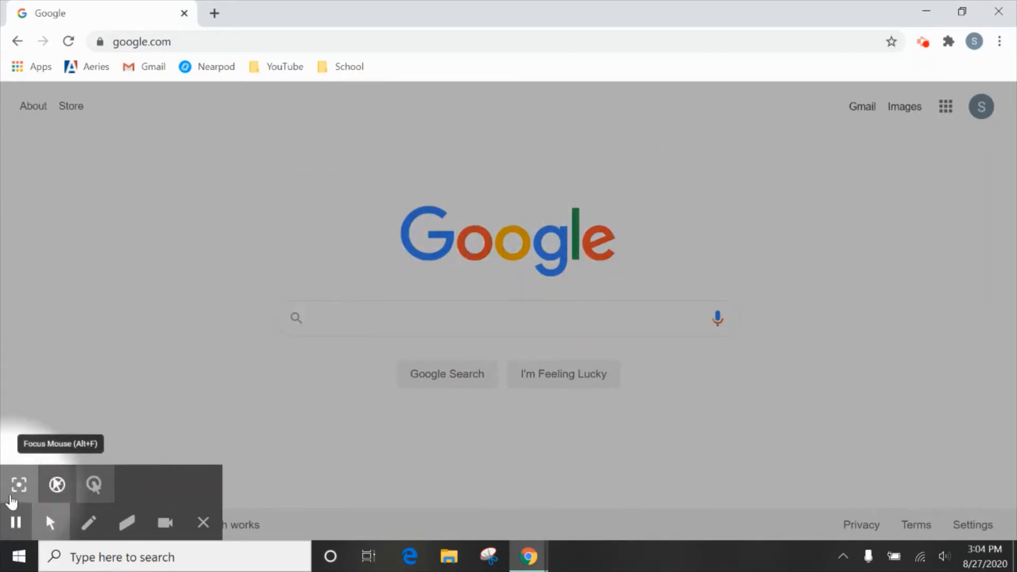
pyautogui.click(13, 492)
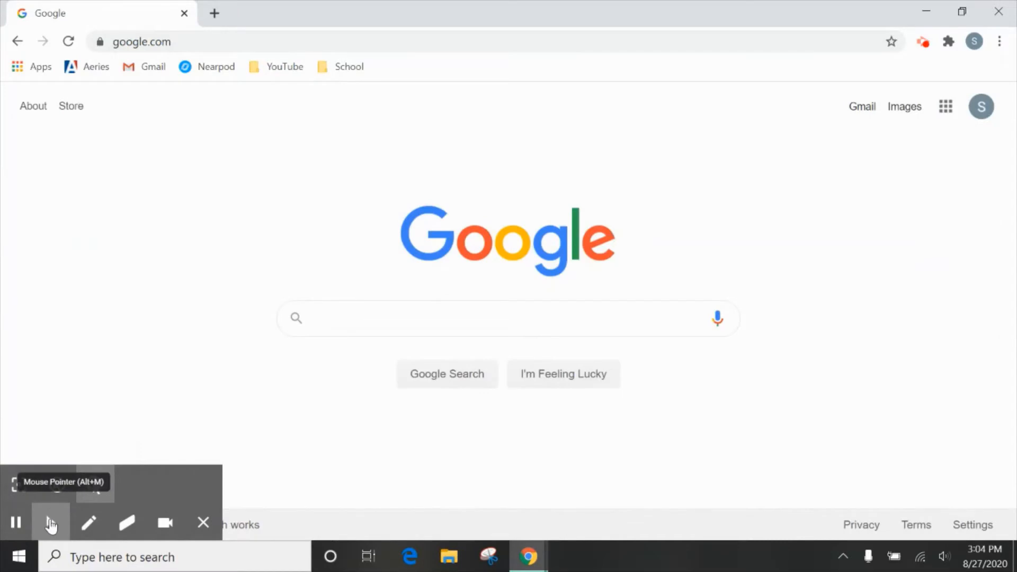
# Set the annotation pen to blue-violet and draw a smiley face with two eyes and a curved mouth beside the Google logo
pyautogui.click(89, 524)
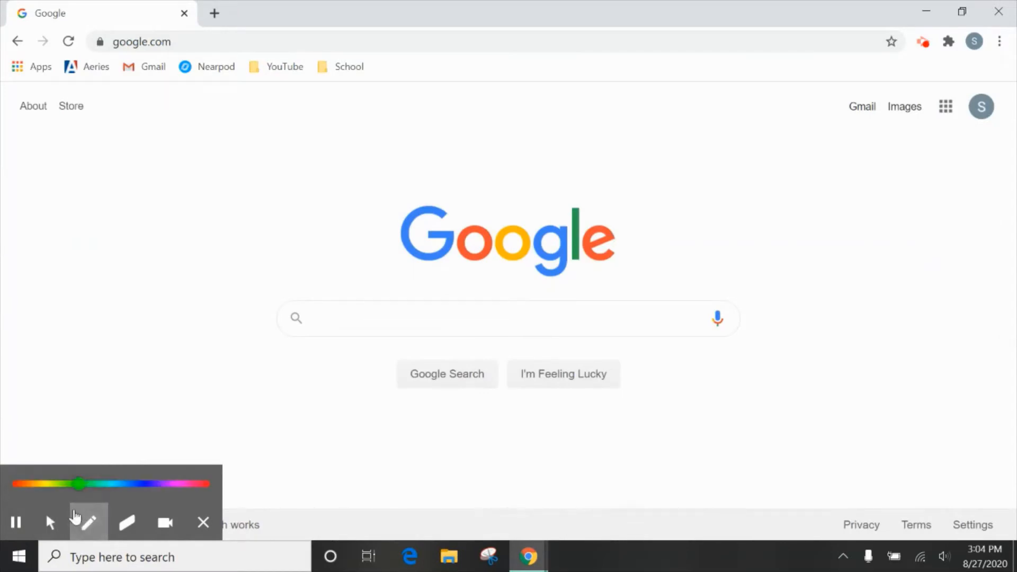
pyautogui.moveTo(78, 486); pyautogui.dragTo(151, 497)
pyautogui.click(245, 209)
pyautogui.click(268, 207)
pyautogui.click(245, 232)
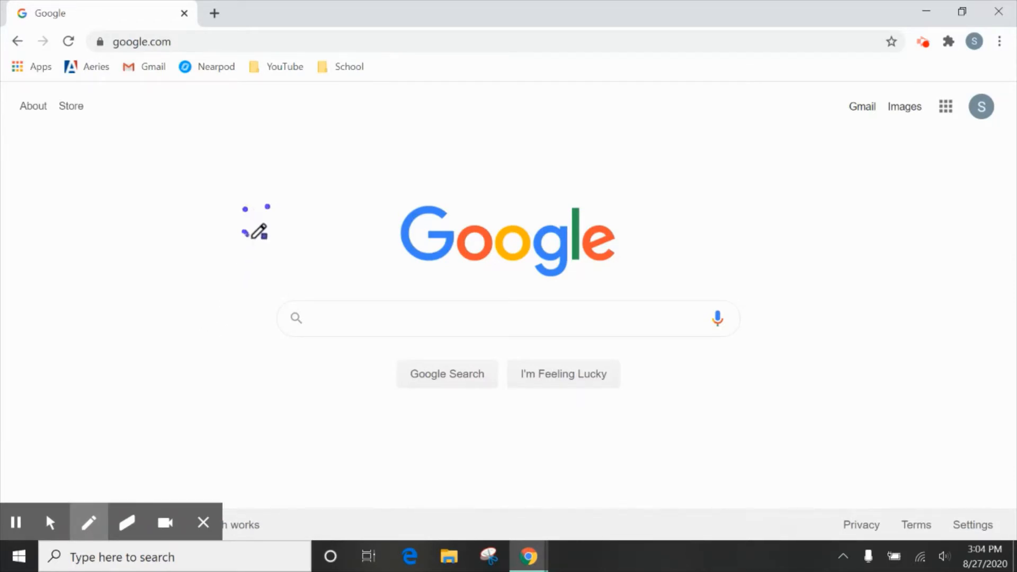
pyautogui.moveTo(247, 234); pyautogui.dragTo(294, 233)
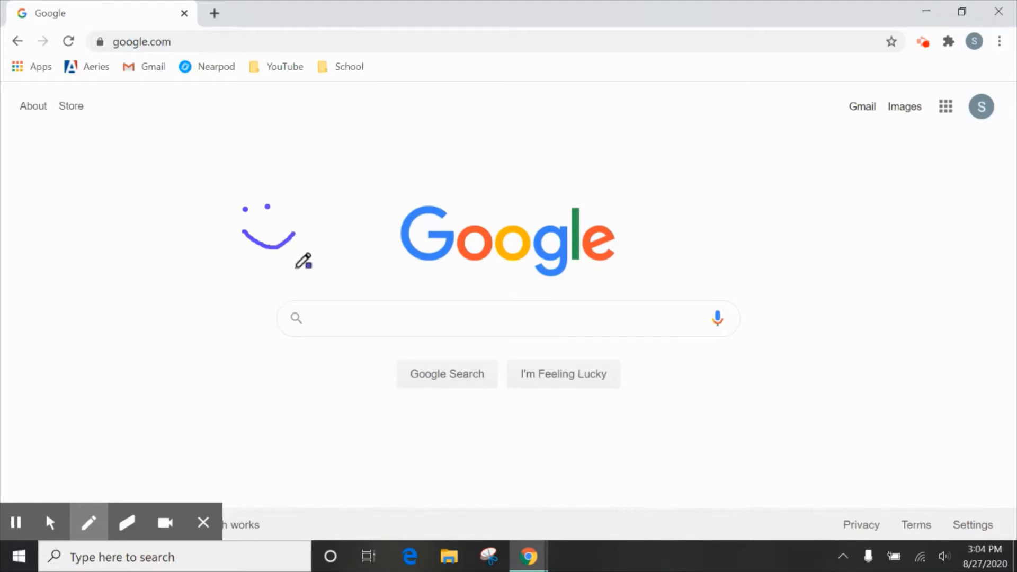
# Erase the whole smiley face drawing with the Eraser tool
pyautogui.click(127, 523)
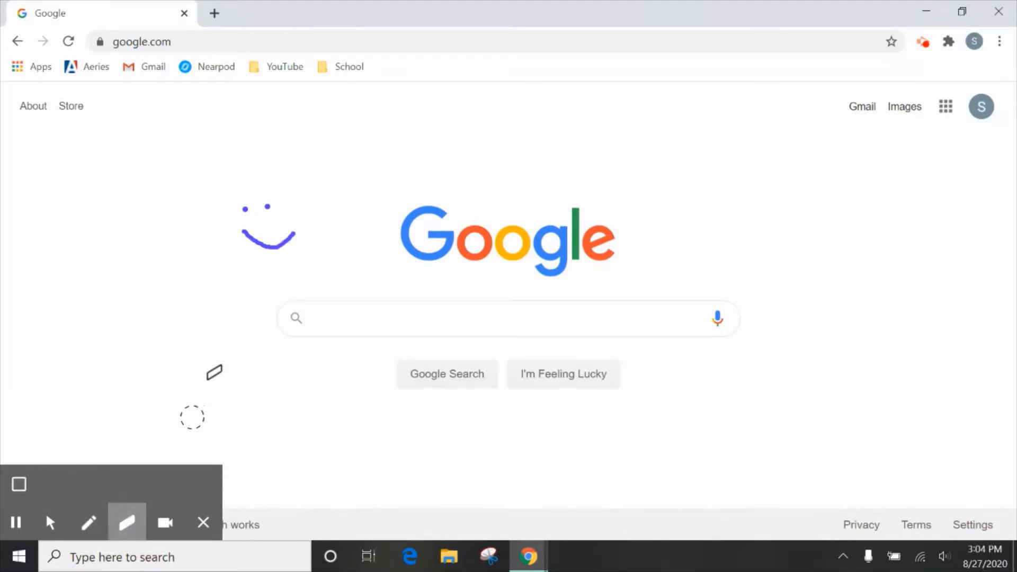
pyautogui.moveTo(286, 227)
pyautogui.mouseDown()
pyautogui.moveTo(256, 243)
pyautogui.moveTo(252, 205)
pyautogui.moveTo(277, 198)
pyautogui.mouseUp()
# Draw another blue-violet smiley face with the pen in the blank area beside the Google logo
pyautogui.moveTo(72, 527)
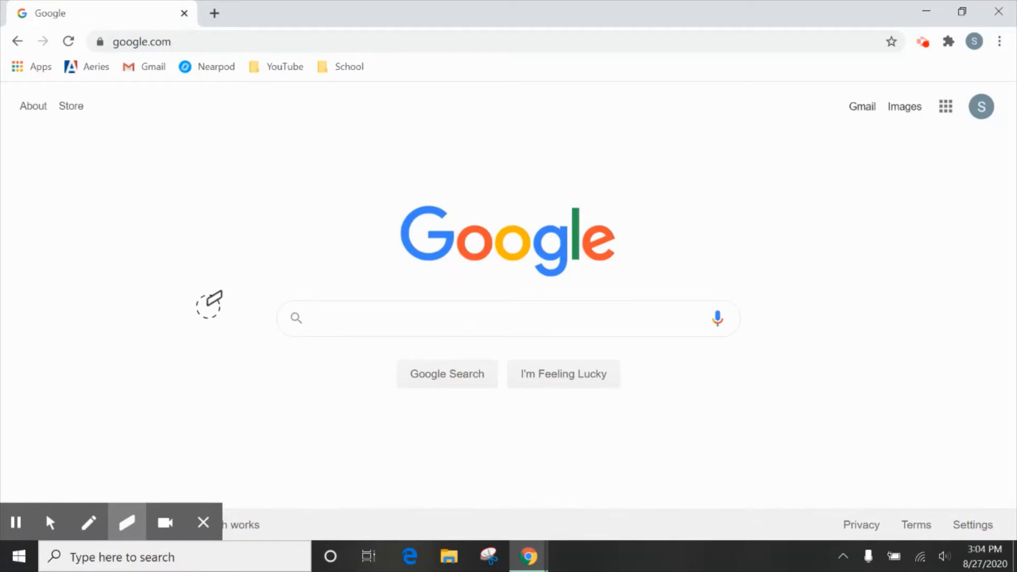
pyautogui.click(90, 517)
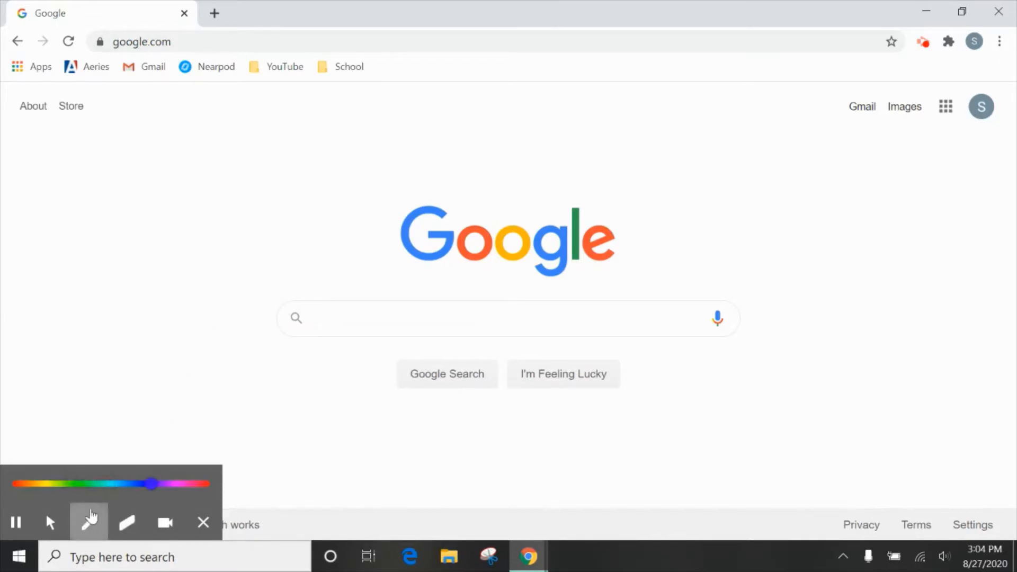
pyautogui.click(183, 257)
pyautogui.click(223, 246)
pyautogui.moveTo(189, 280); pyautogui.dragTo(247, 277)
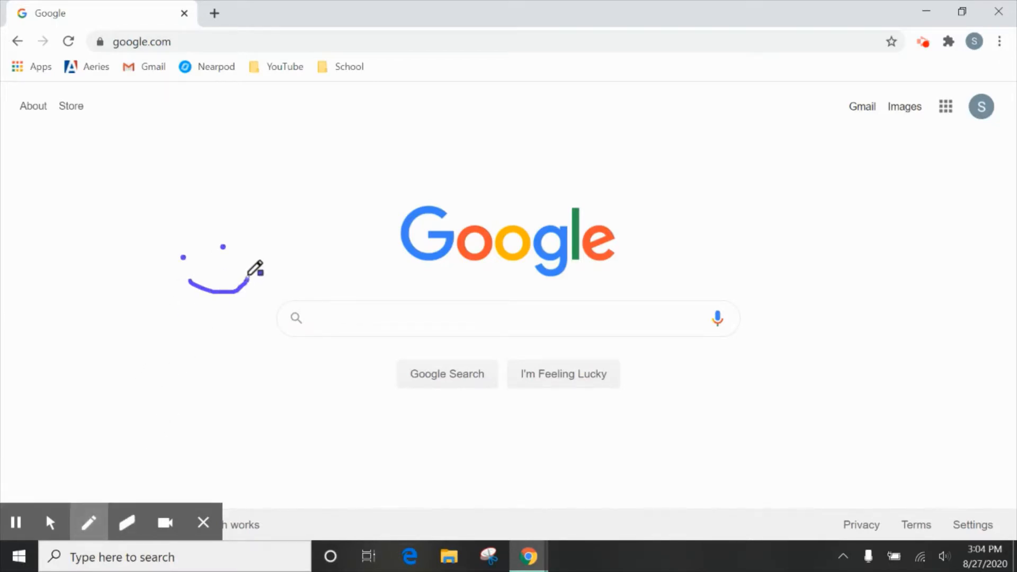
# Open a new browser tab and close it to return to the annotated Google page
pyautogui.click(214, 15)
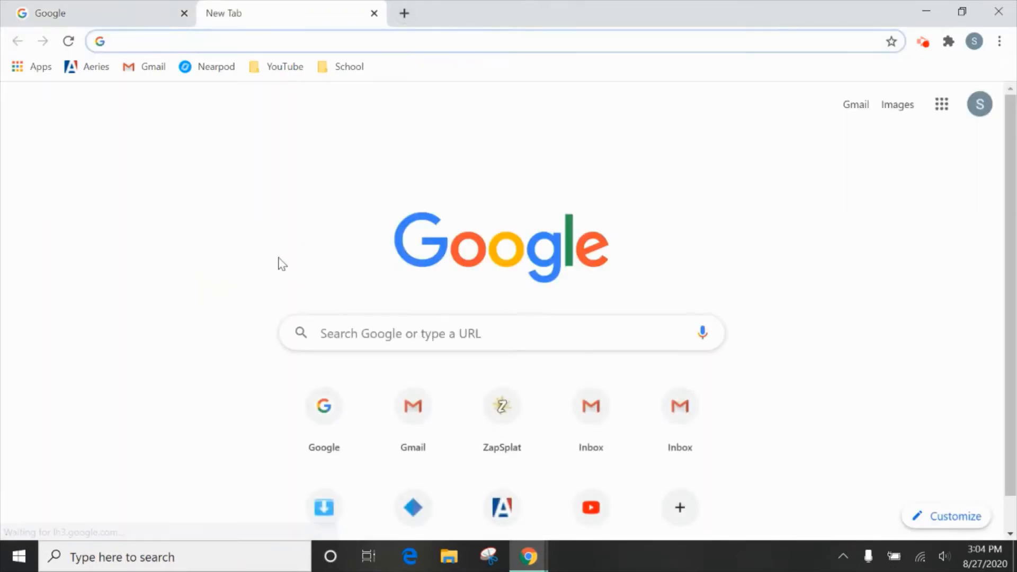
pyautogui.click(207, 214)
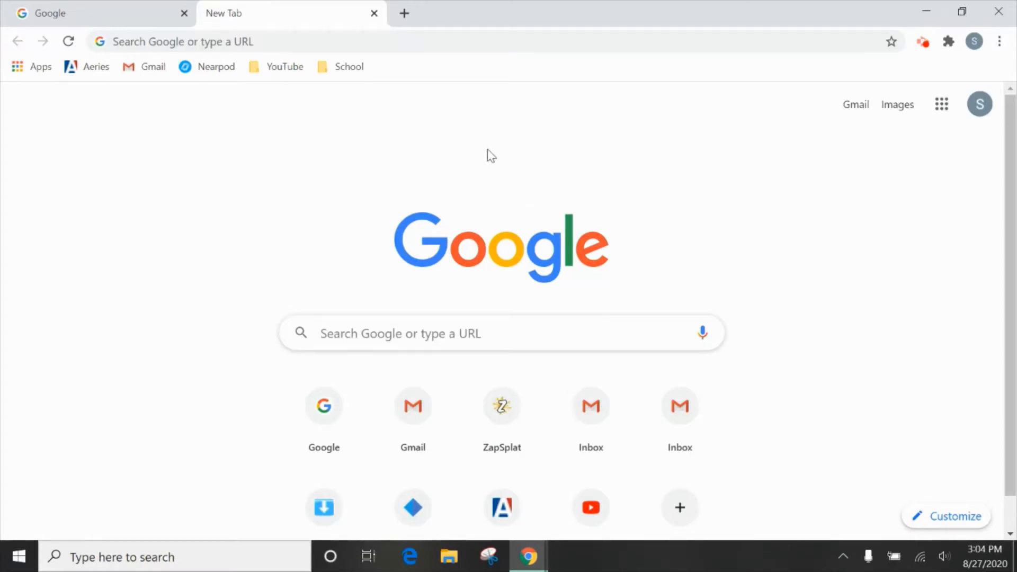
pyautogui.click(374, 13)
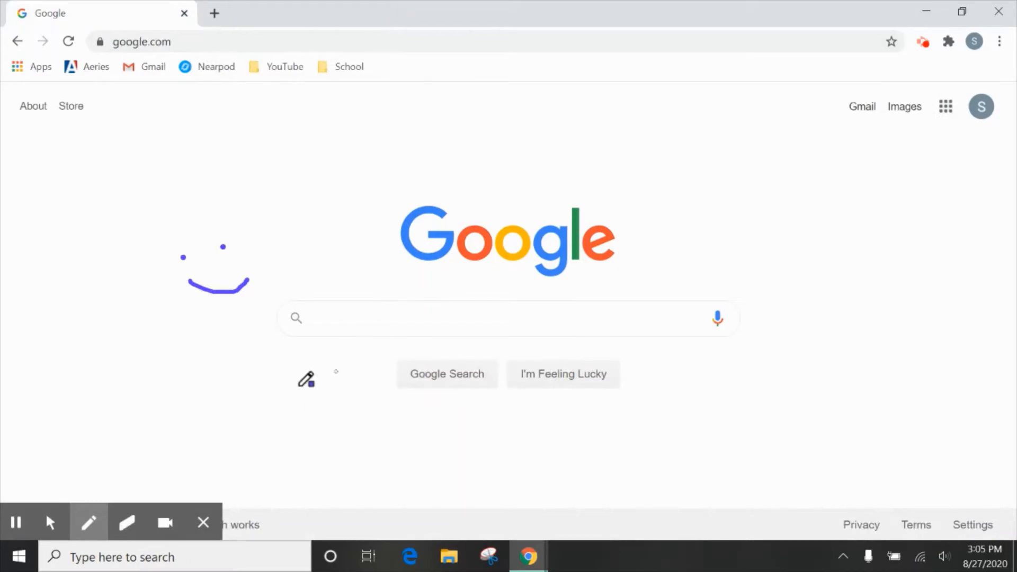
# Show the webcam overlay, try resizing it, and move it to the upper-right area of the page
pyautogui.click(102, 523)
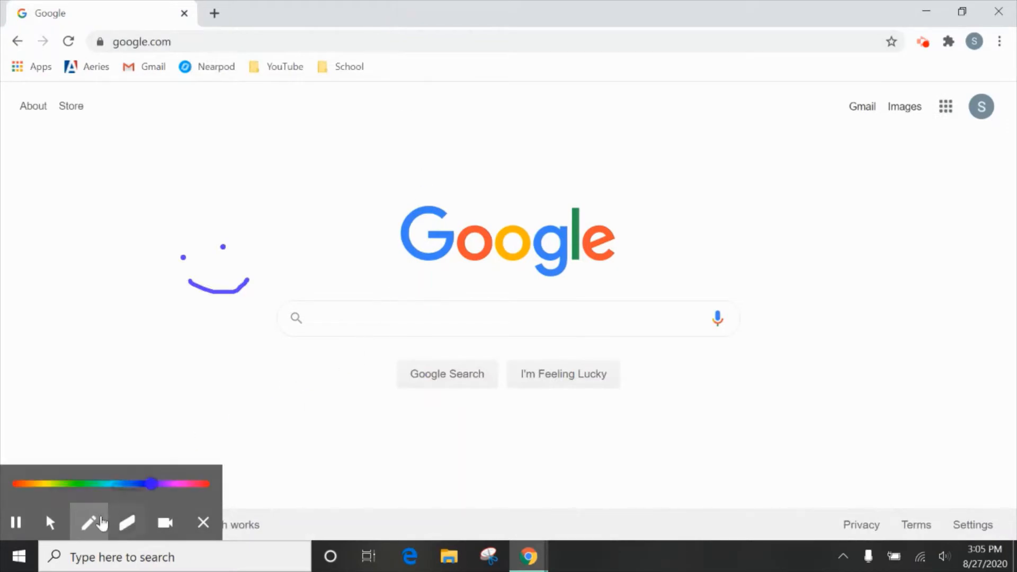
pyautogui.click(166, 524)
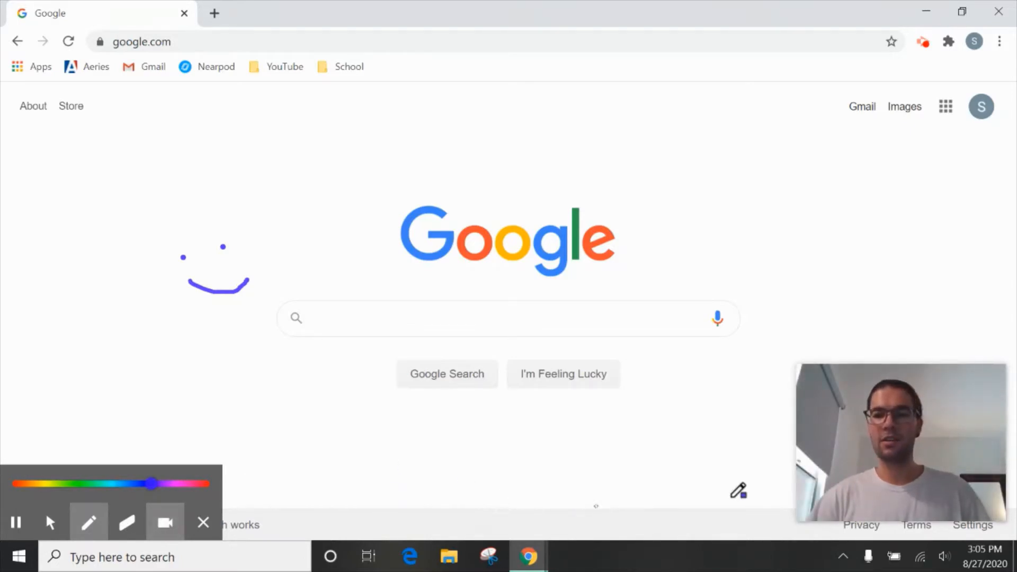
pyautogui.moveTo(912, 427)
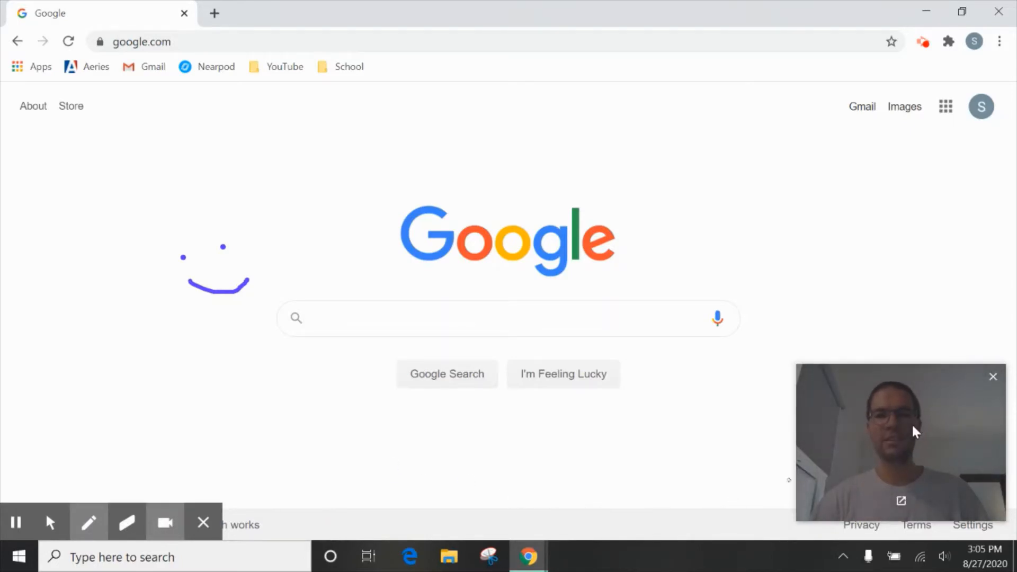
pyautogui.moveTo(922, 363); pyautogui.dragTo(917, 326)
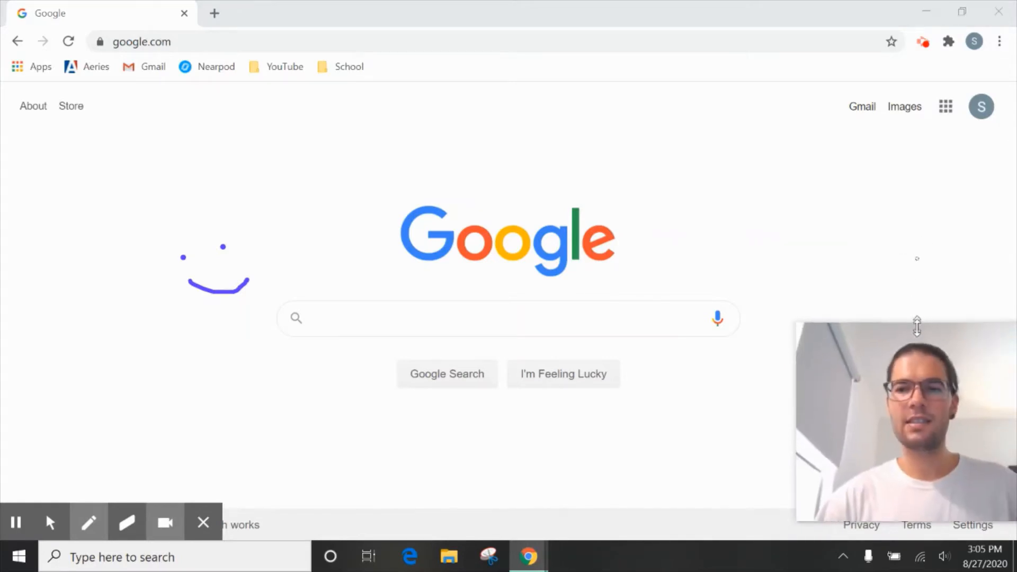
pyautogui.moveTo(901, 430); pyautogui.dragTo(904, 164)
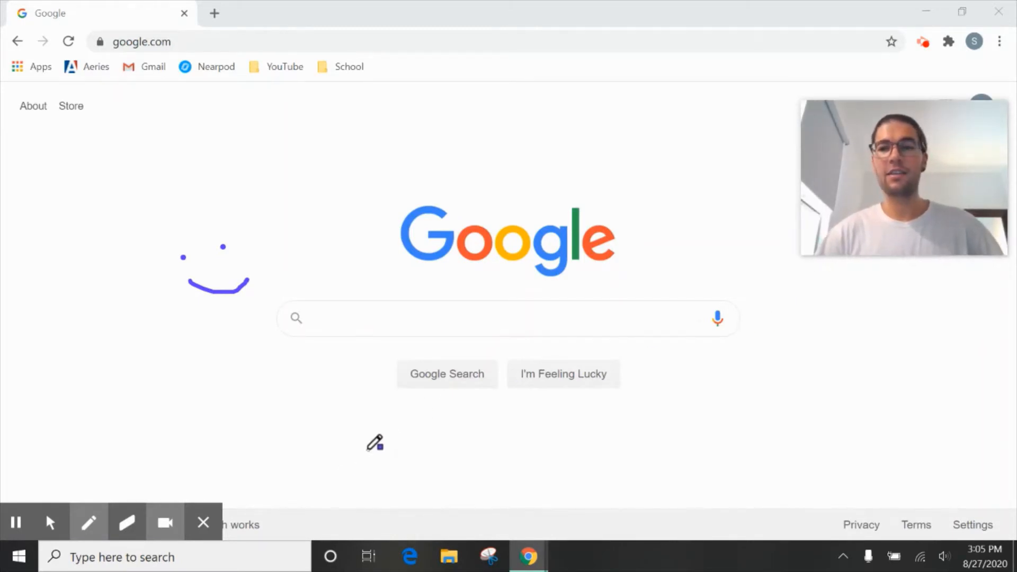
# Hide the webcam overlay and pause the recording
pyautogui.click(166, 524)
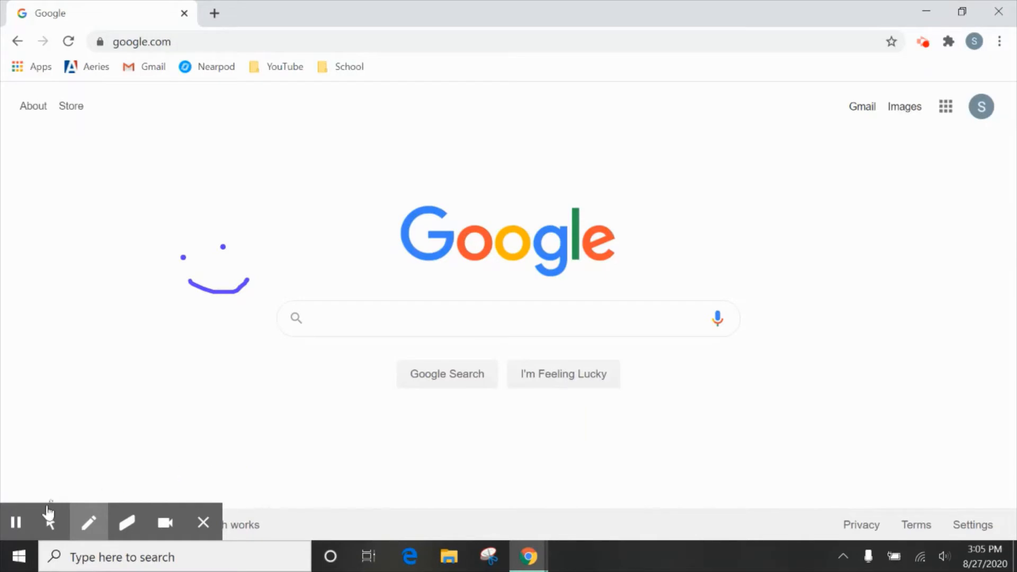
pyautogui.click(14, 524)
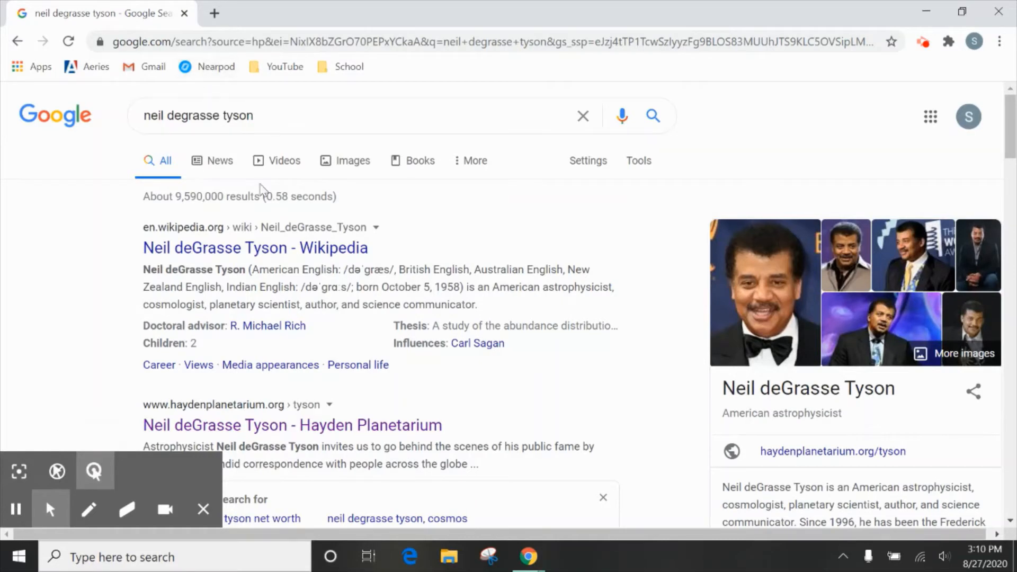
# Show the webcam overlay on the neil degrasse tyson search results and hide it again
pyautogui.click(165, 509)
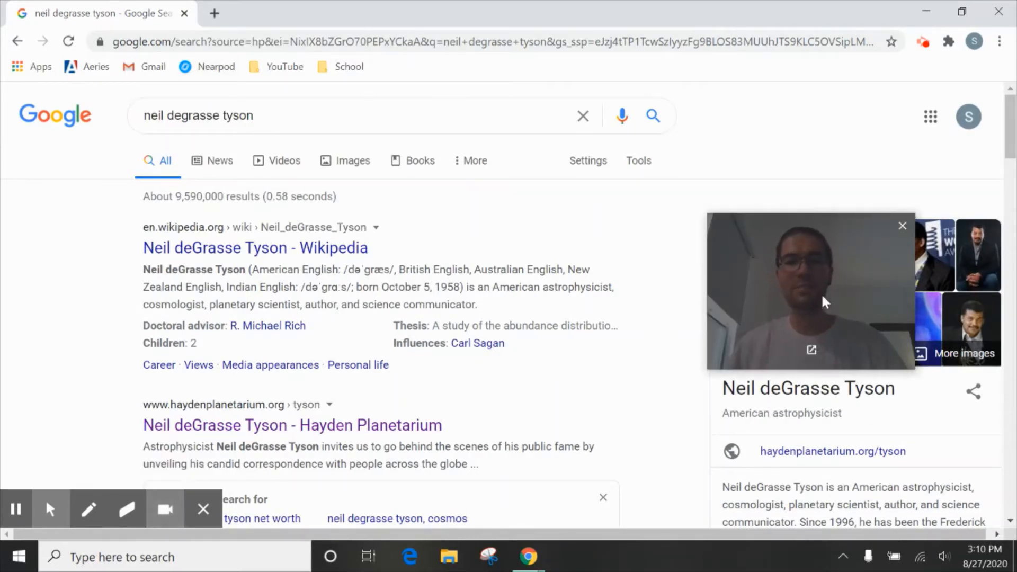
pyautogui.click(164, 509)
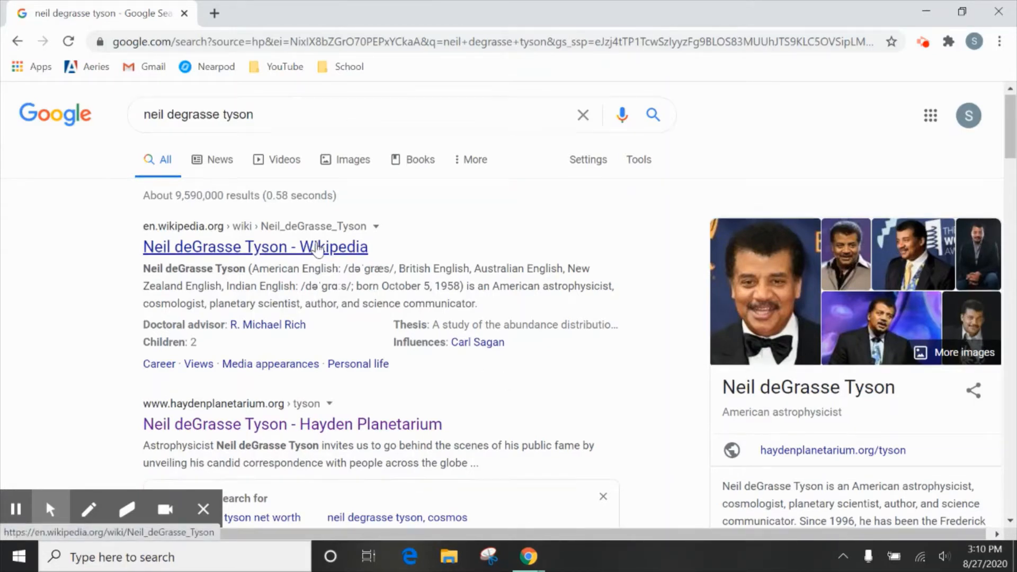
# Open the Hayden Planetarium result for Neil deGrasse Tyson and go to the heading of its Curriculum Vitae page
pyautogui.scroll(-1, 317, 249)
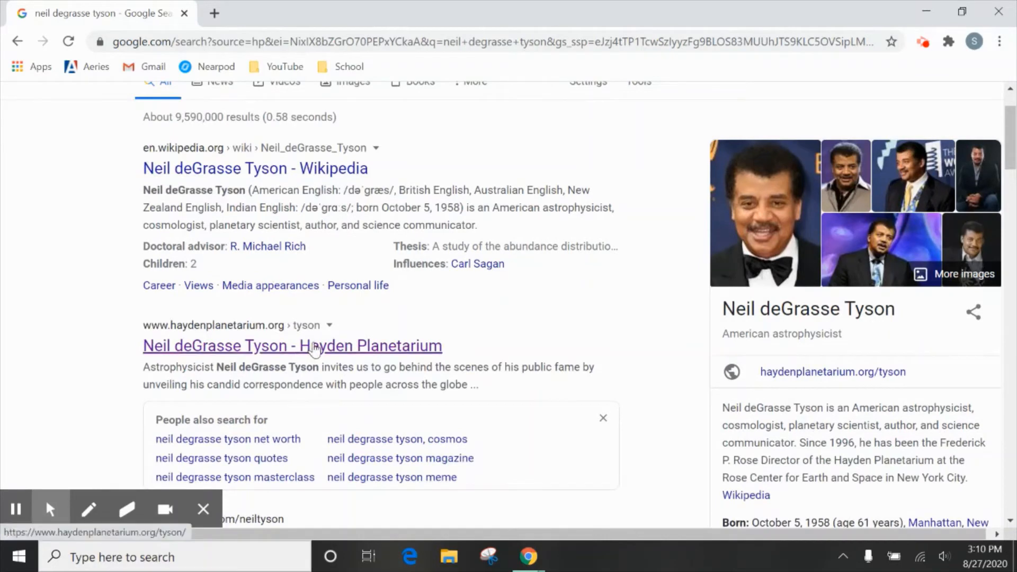
pyautogui.click(315, 347)
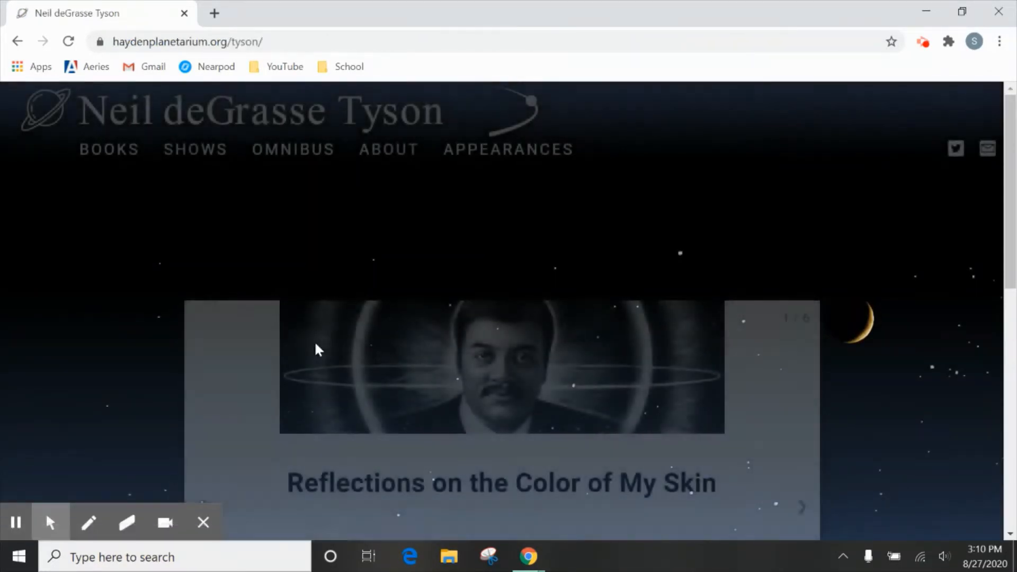
pyautogui.moveTo(388, 156)
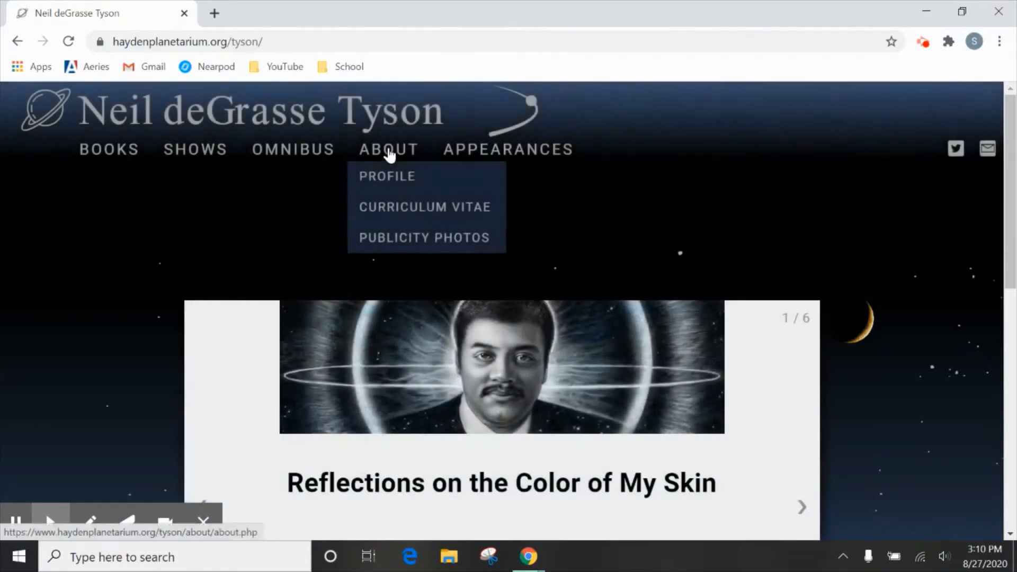
pyautogui.click(403, 209)
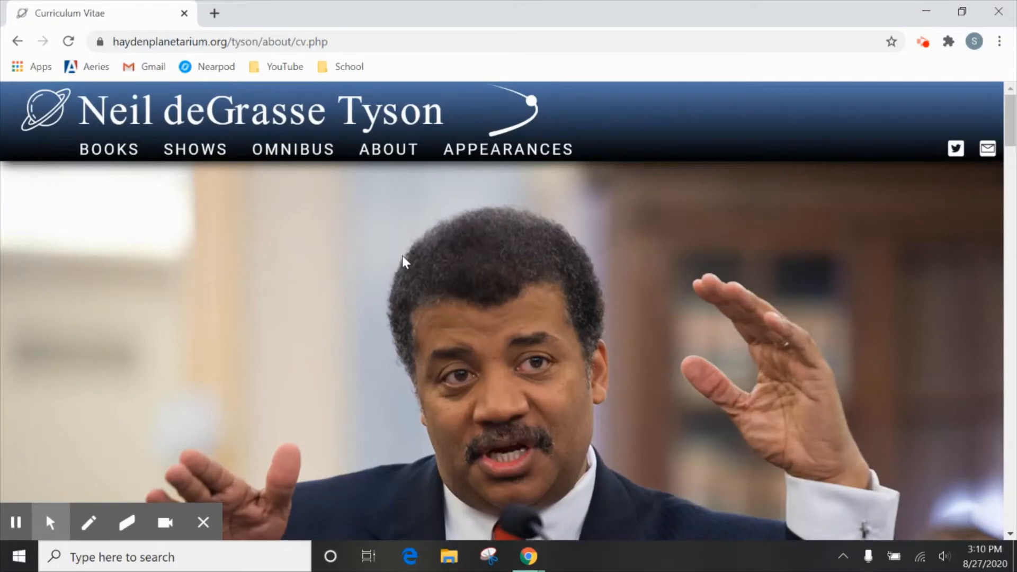
pyautogui.scroll(-7, 401, 255)
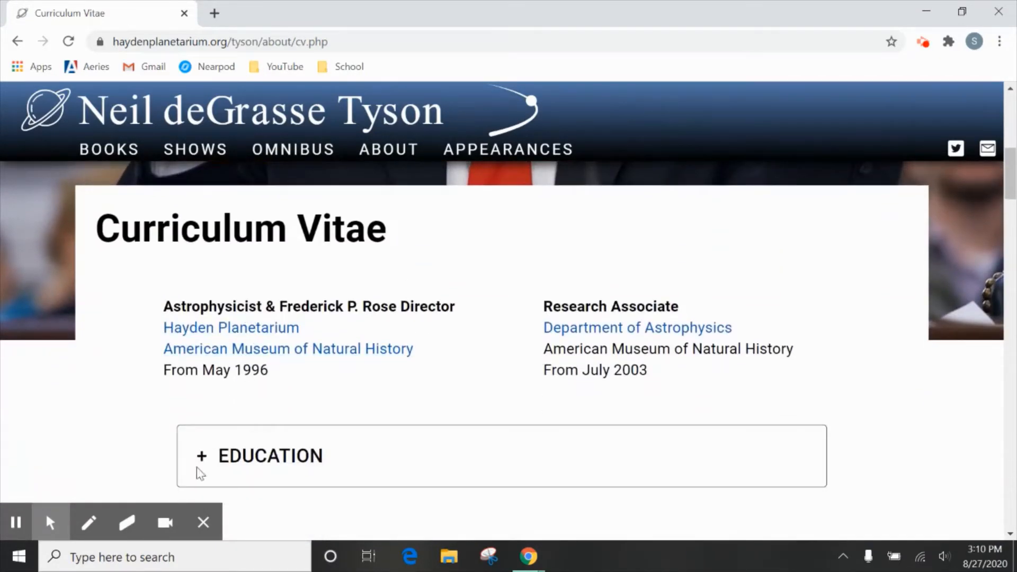
# Turn on the Focus Mouse spotlight over the Curriculum Vitae page
pyautogui.moveTo(29, 535)
pyautogui.click(18, 489)
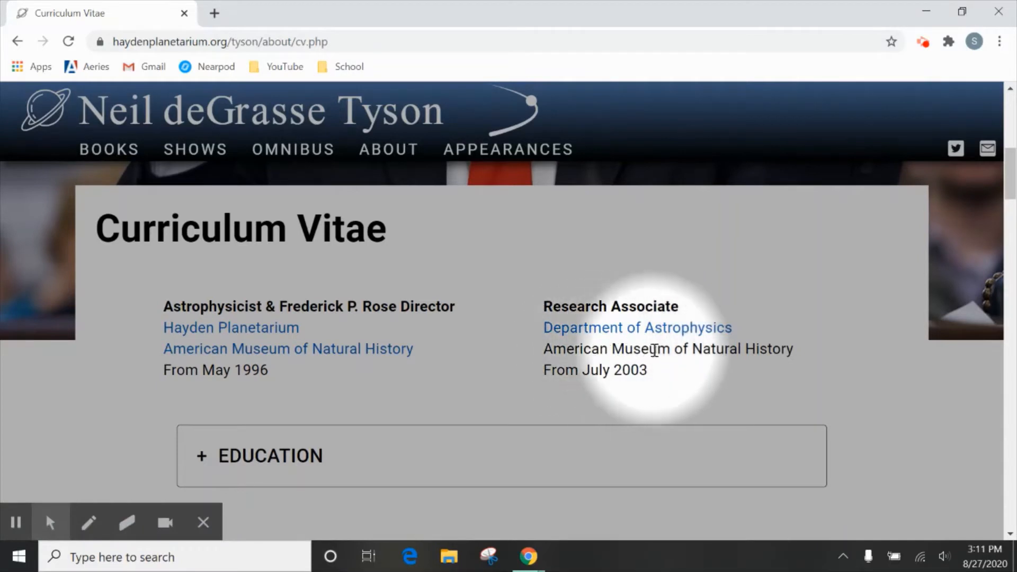
# Expand the Education section of the Curriculum Vitae page and look through its high school, college and graduate entries with the spotlight
pyautogui.scroll(-3, 481, 355)
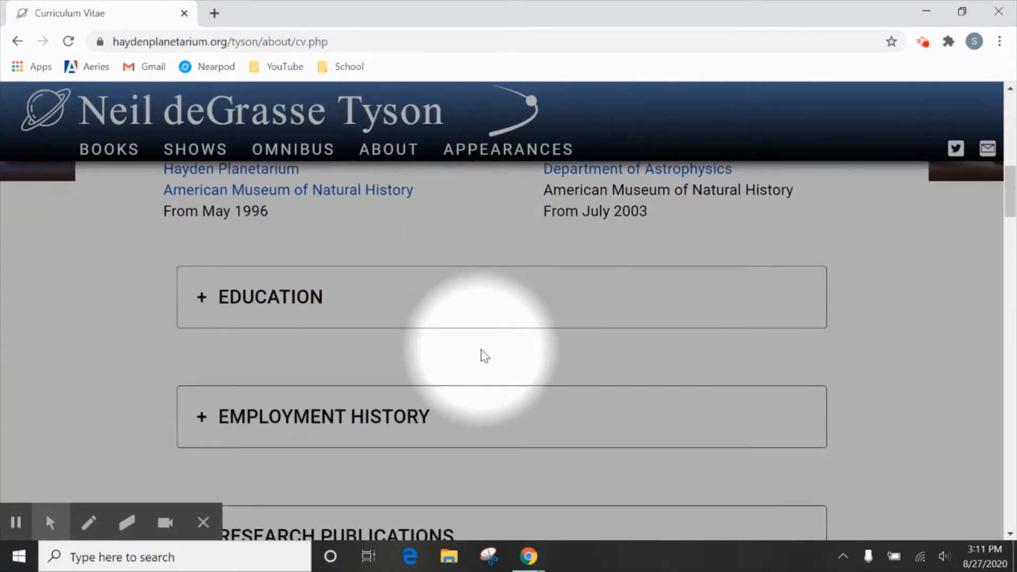
pyautogui.scroll(3, 481, 354)
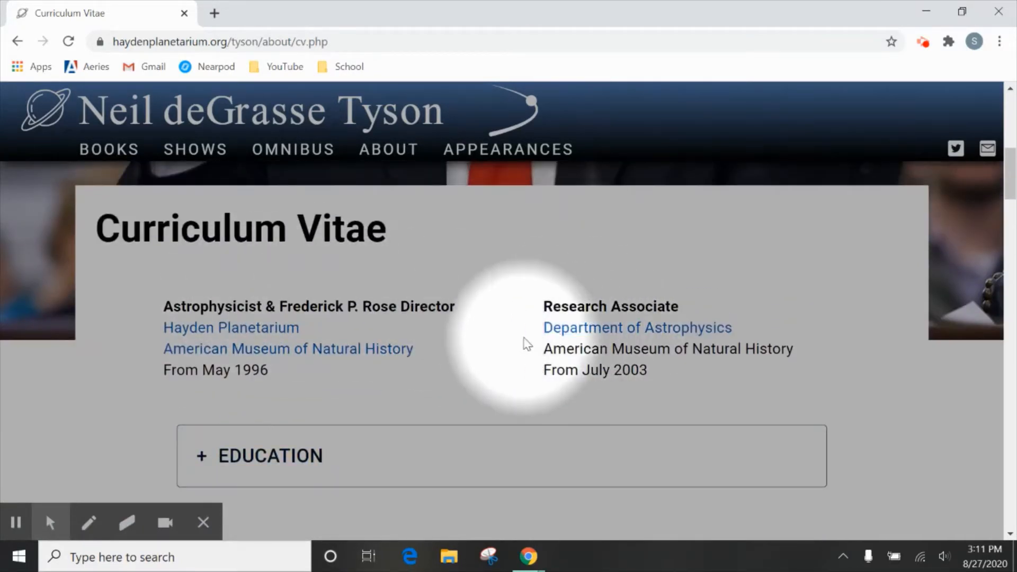
pyautogui.scroll(-1, 423, 357)
pyautogui.click(276, 377)
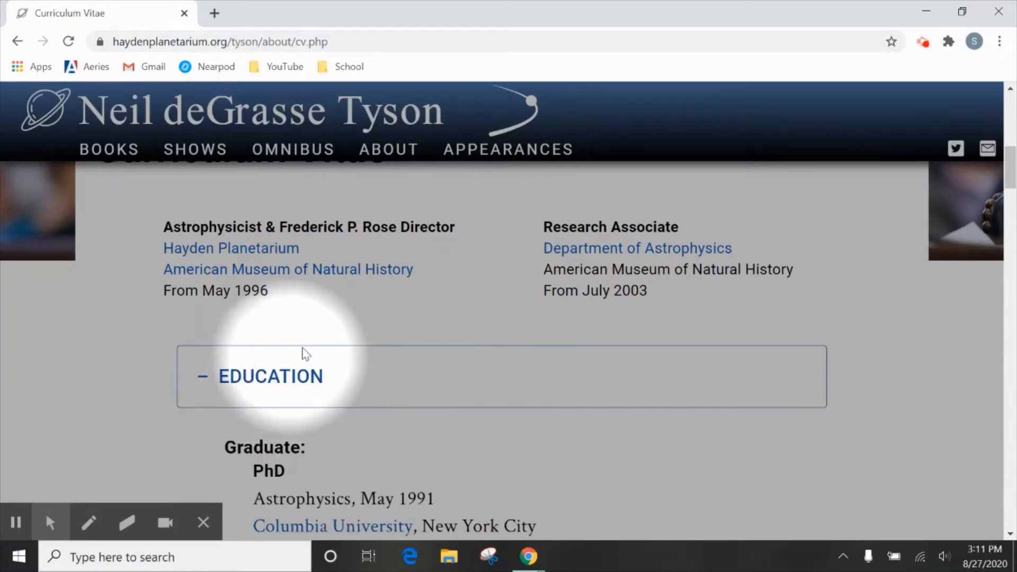
pyautogui.scroll(-10, 317, 329)
pyautogui.scroll(-5, 339, 334)
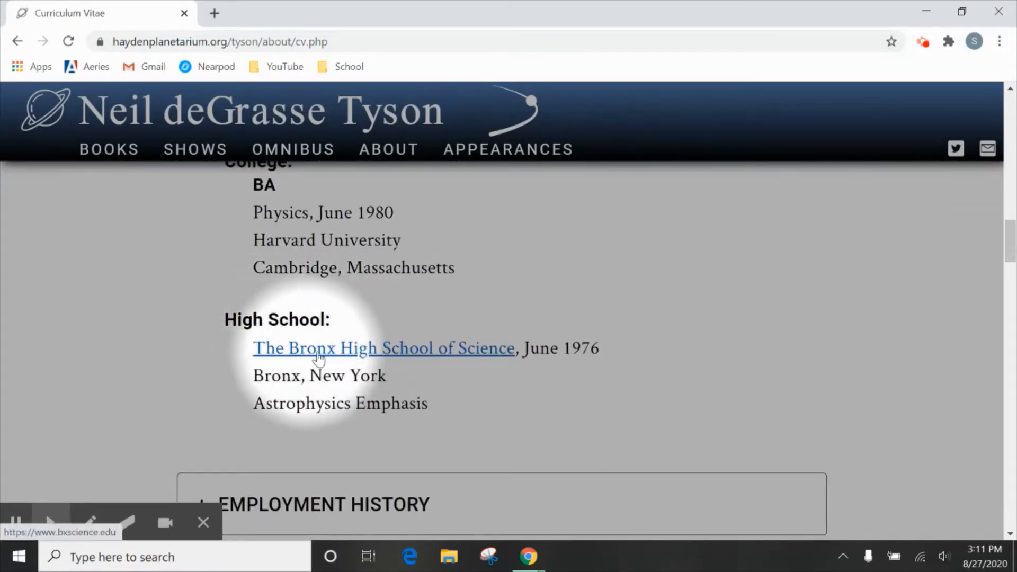
pyautogui.scroll(2, 322, 356)
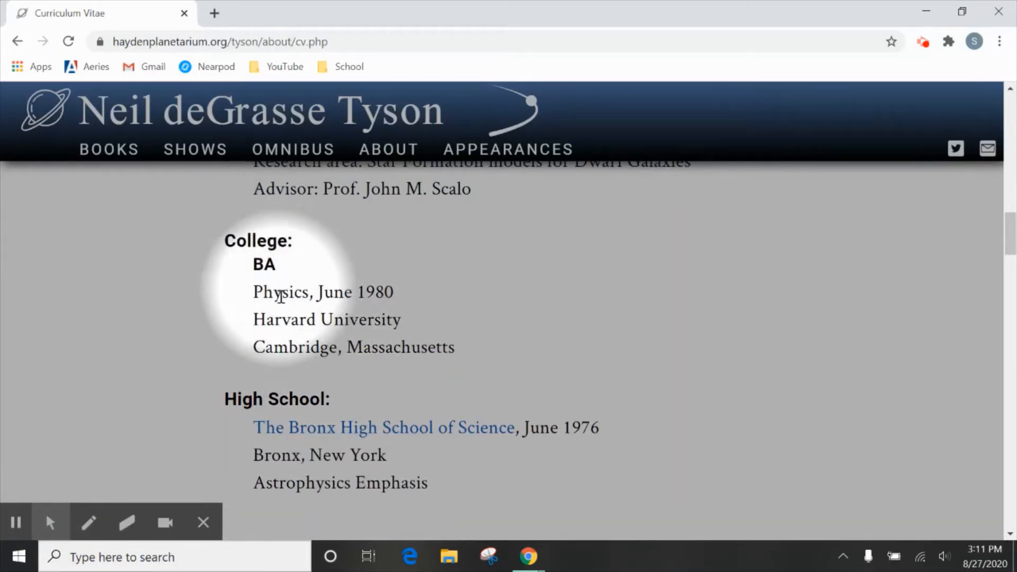
pyautogui.scroll(3, 350, 336)
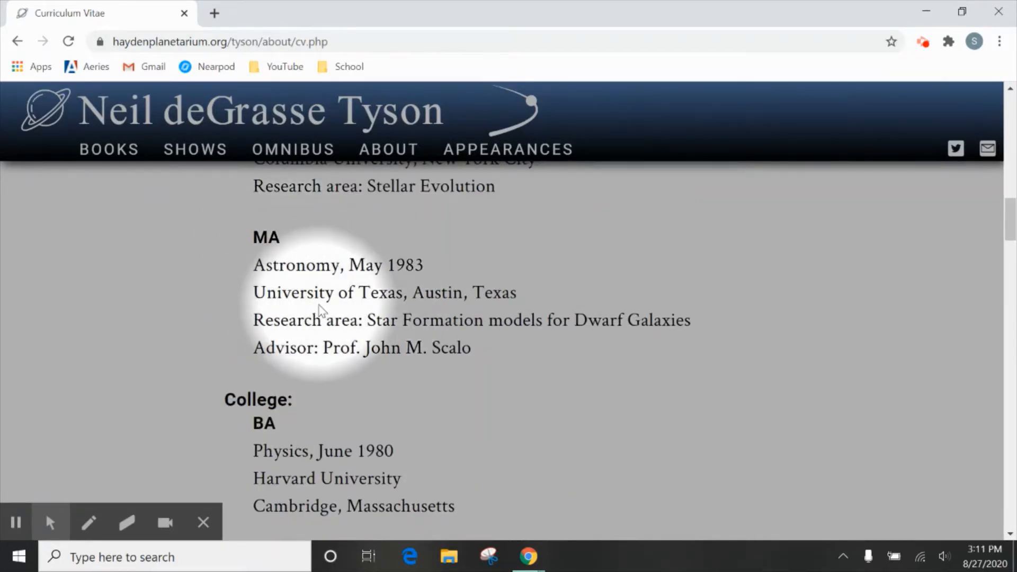
pyautogui.scroll(4, 325, 273)
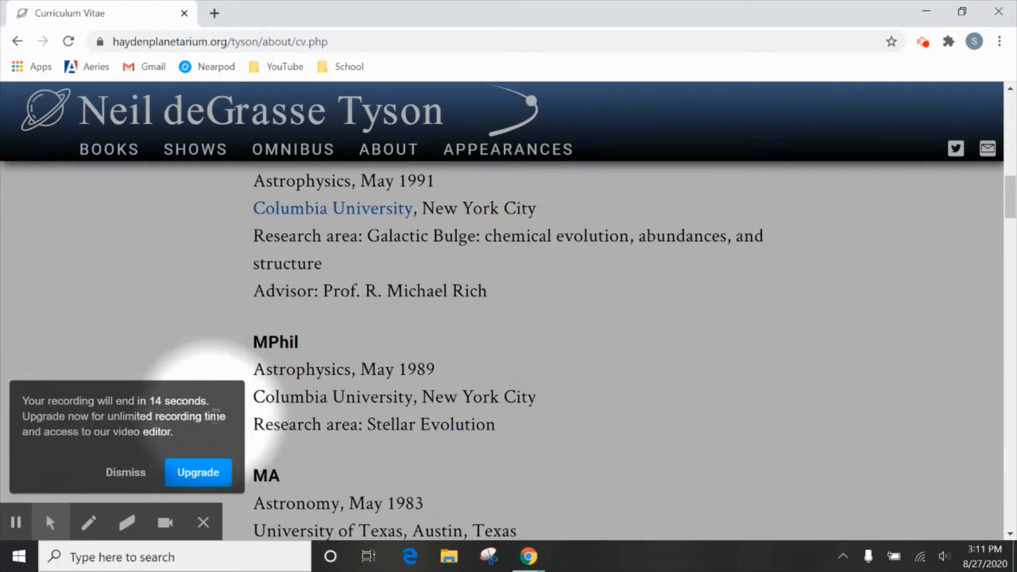
pyautogui.scroll(3, 291, 403)
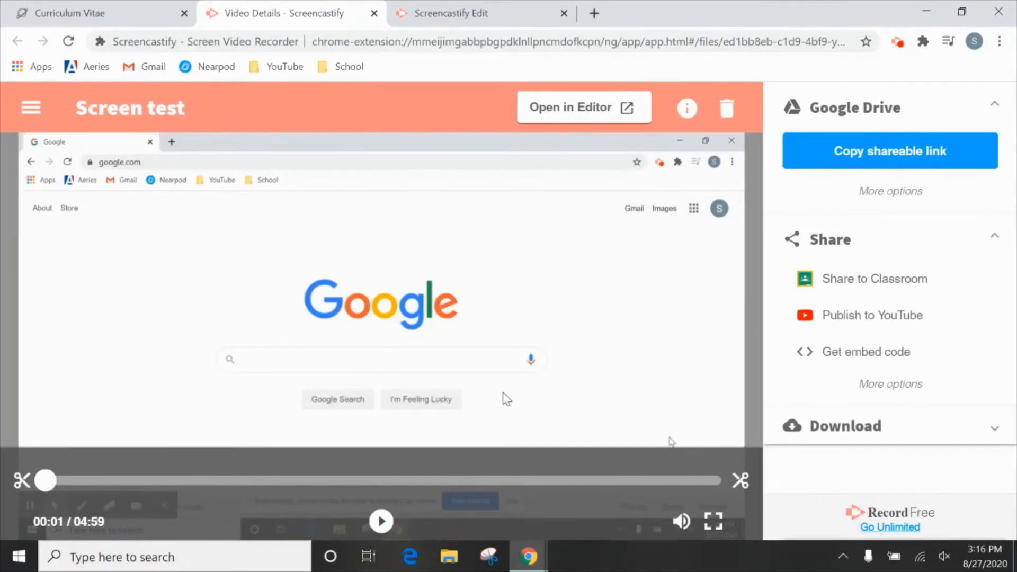
# Rename the recording as screencastify1
pyautogui.click(205, 109)
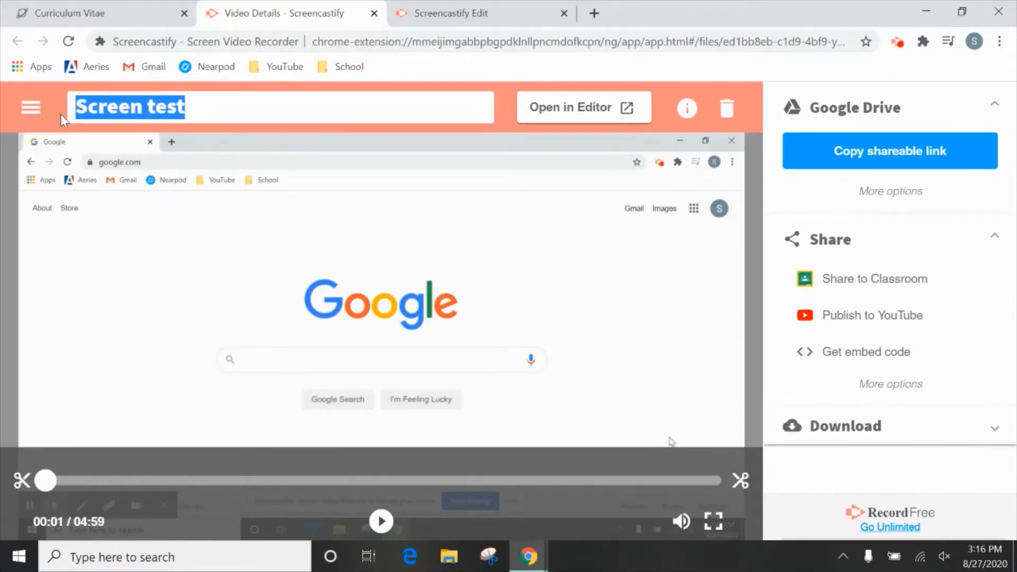
pyautogui.write('s')
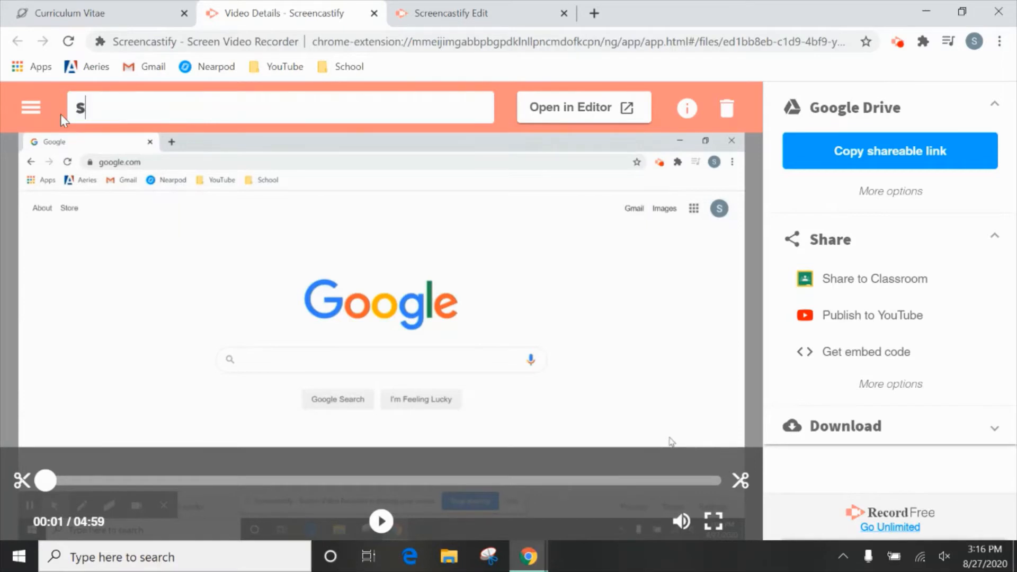
pyautogui.write('creencastify1')
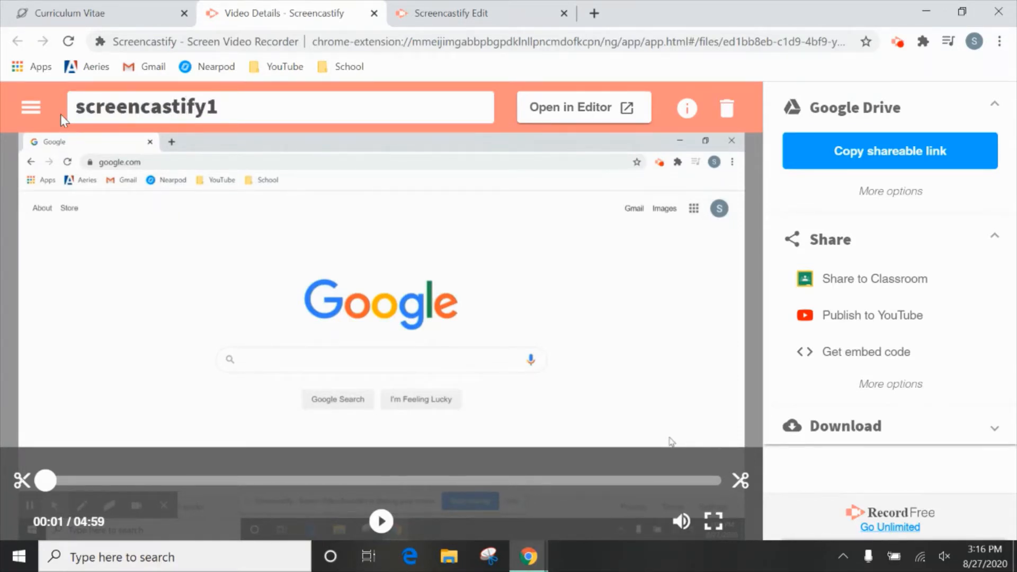
pyautogui.press('Return')
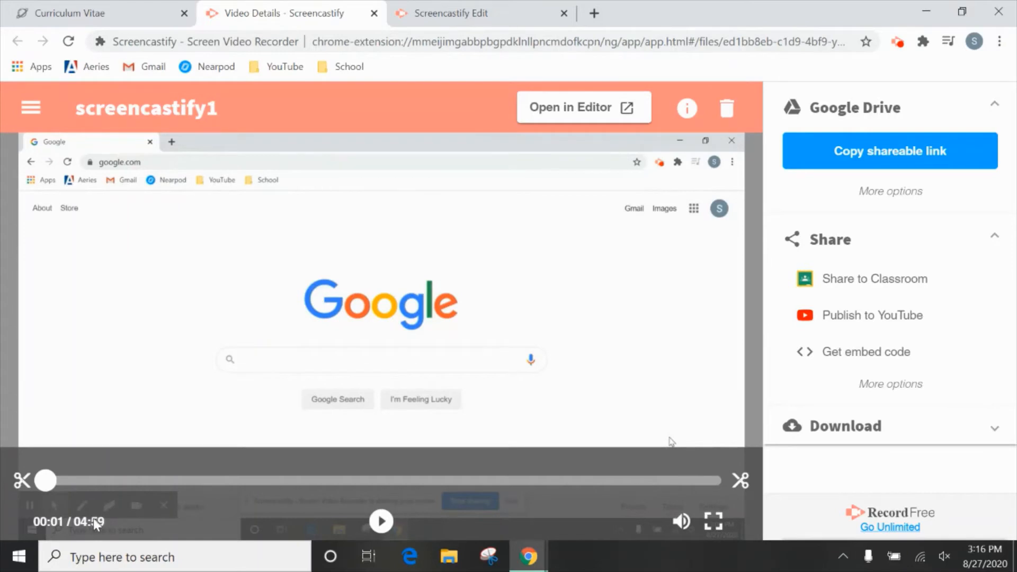
# Try trimming the first 29 seconds off the recording, discard the trim and pause playback
pyautogui.moveTo(44, 479); pyautogui.dragTo(39, 480)
pyautogui.click(22, 482)
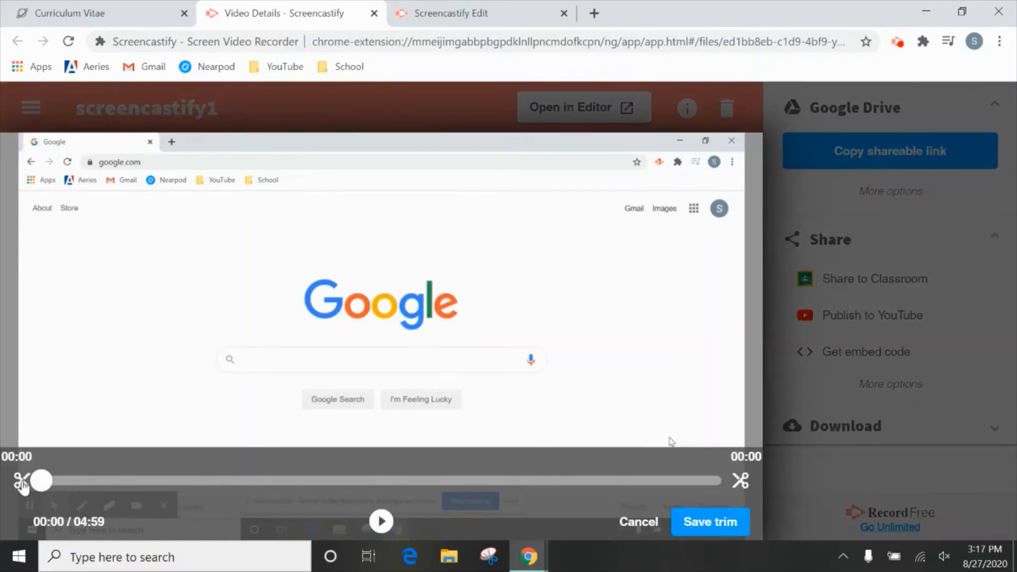
pyautogui.moveTo(22, 483); pyautogui.dragTo(100, 485)
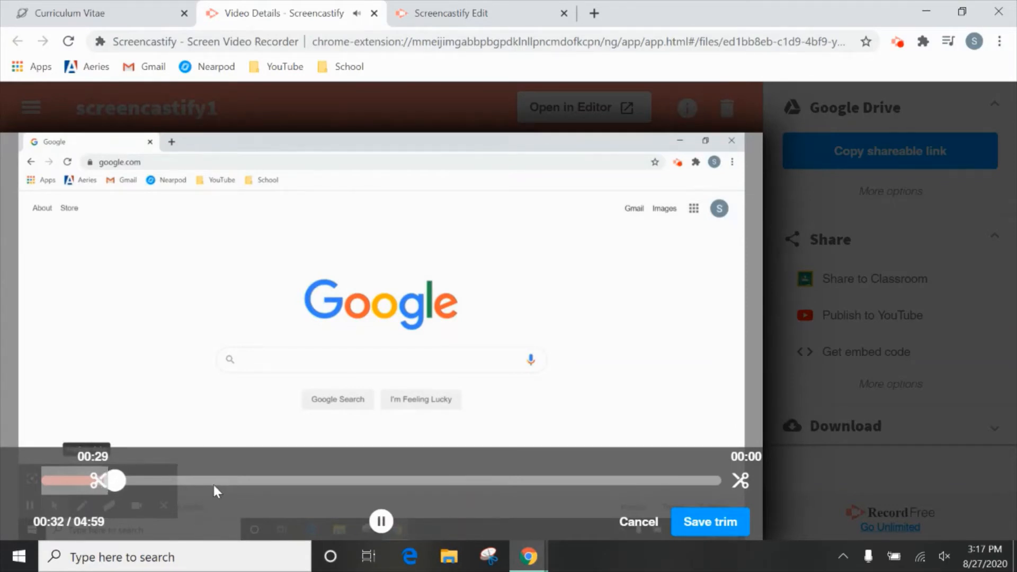
pyautogui.click(632, 520)
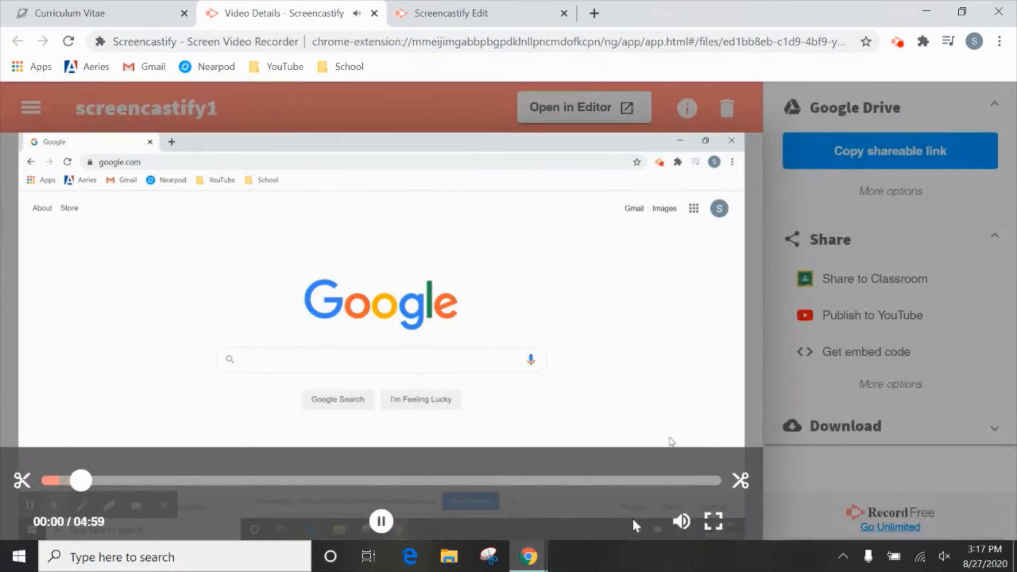
pyautogui.click(387, 518)
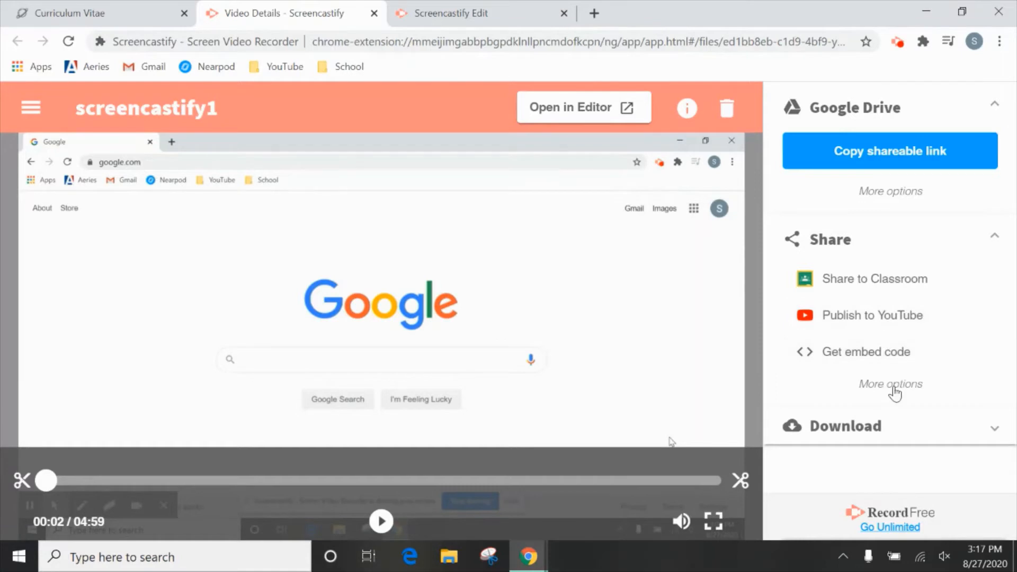
# Expand the recording's download options, examine the available export formats and collapse them again
pyautogui.click(900, 426)
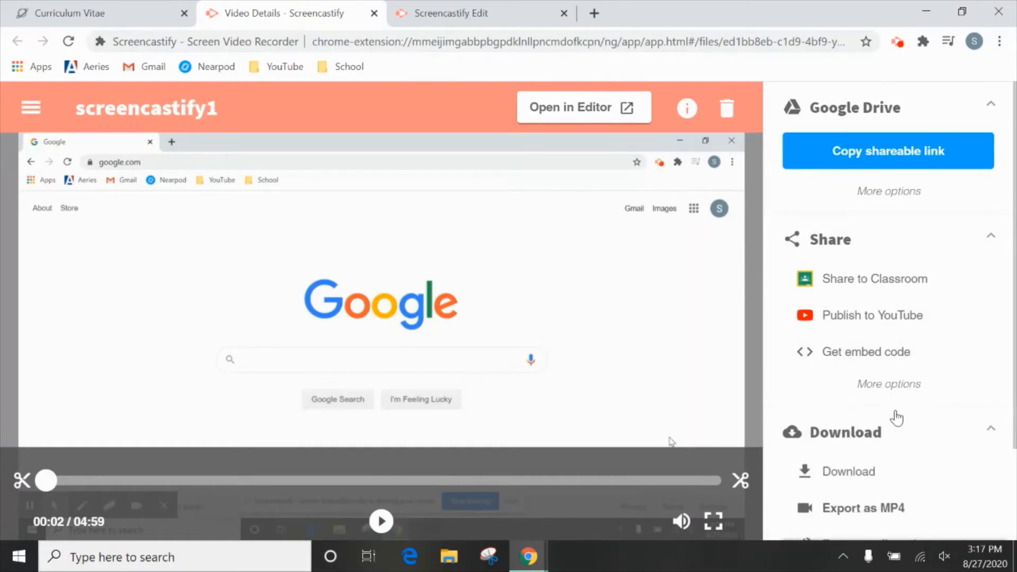
pyautogui.scroll(-2, 896, 418)
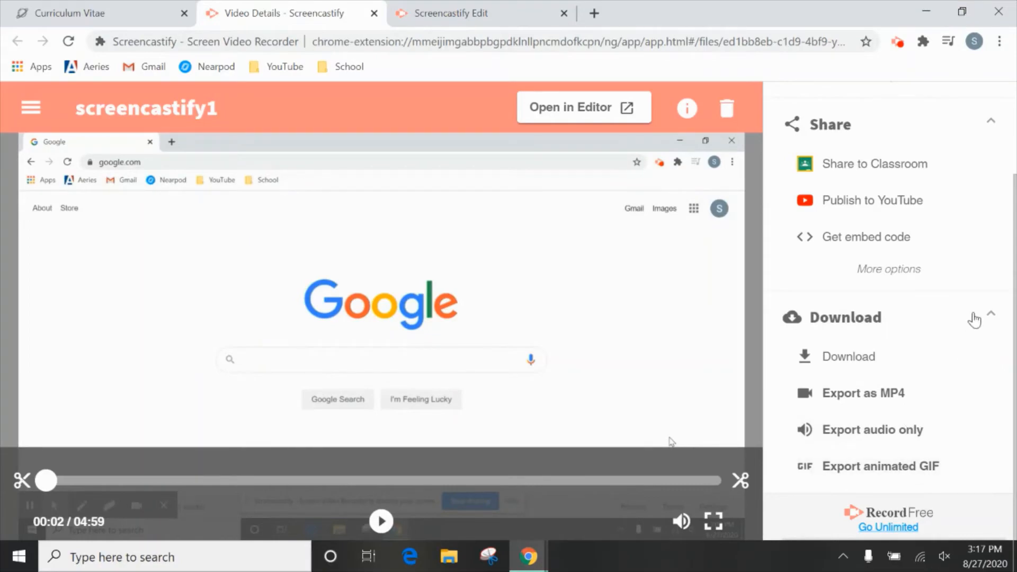
pyautogui.click(991, 314)
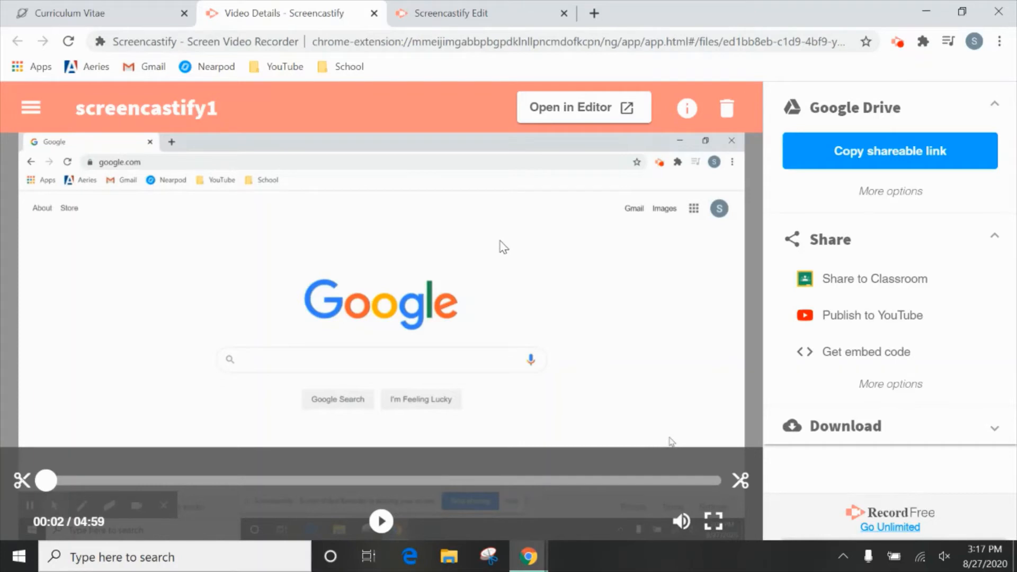
# Switch to the Screencastify editor, play the recording while jumping forward through the timeline, and pause at 02:09
pyautogui.click(533, 13)
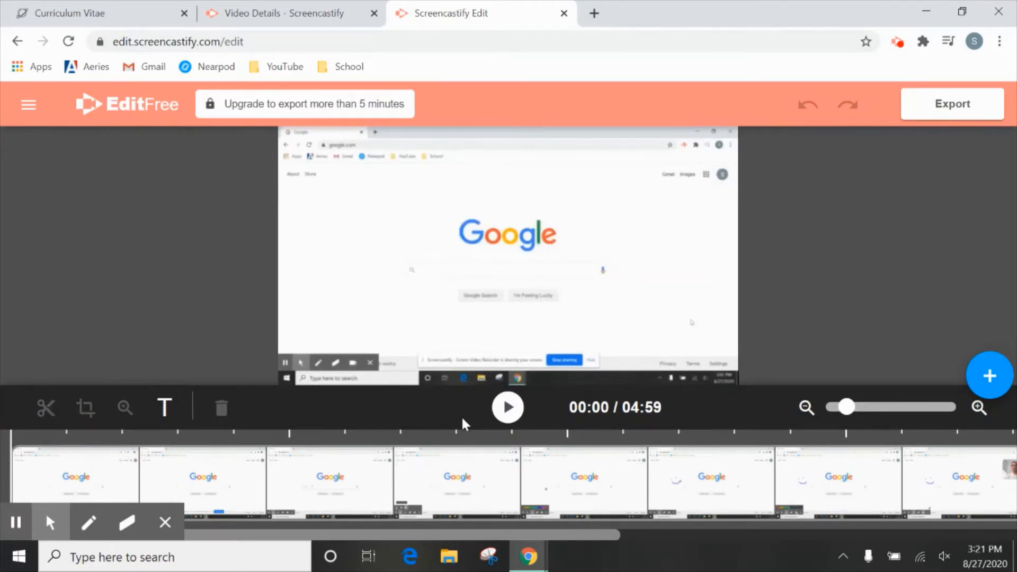
pyautogui.click(509, 408)
pyautogui.click(209, 472)
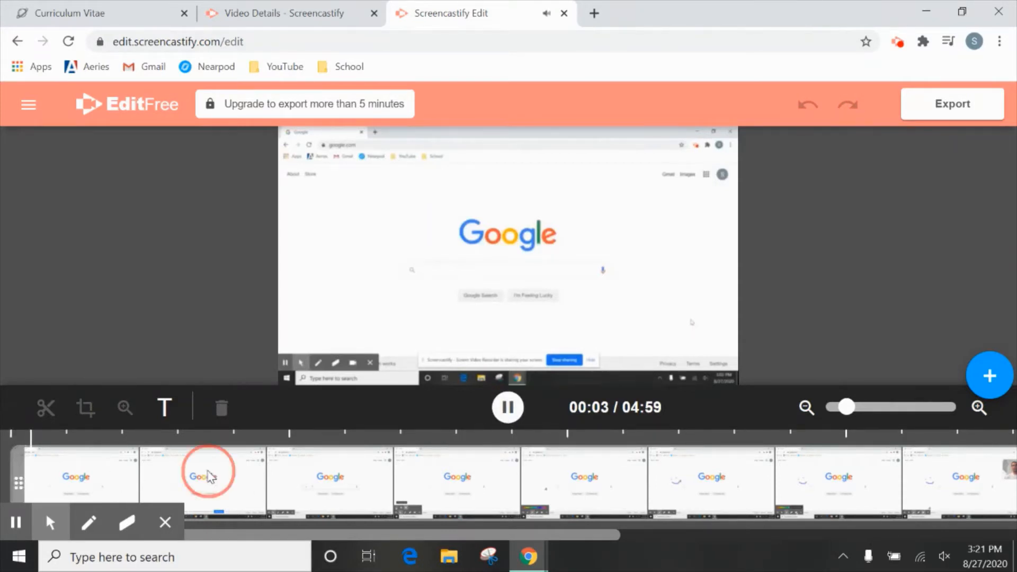
pyautogui.click(386, 477)
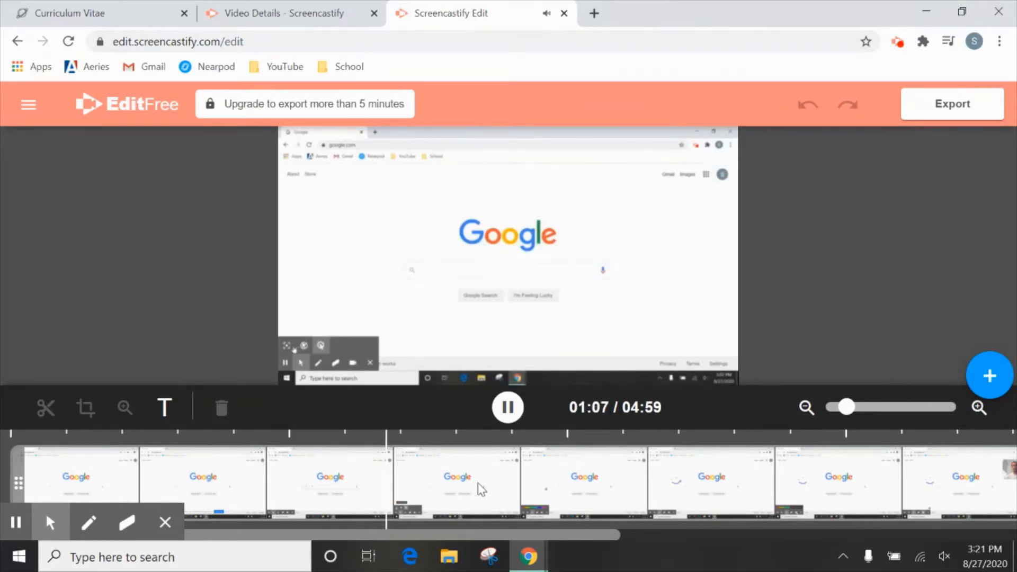
pyautogui.click(477, 482)
pyautogui.click(613, 487)
pyautogui.click(719, 497)
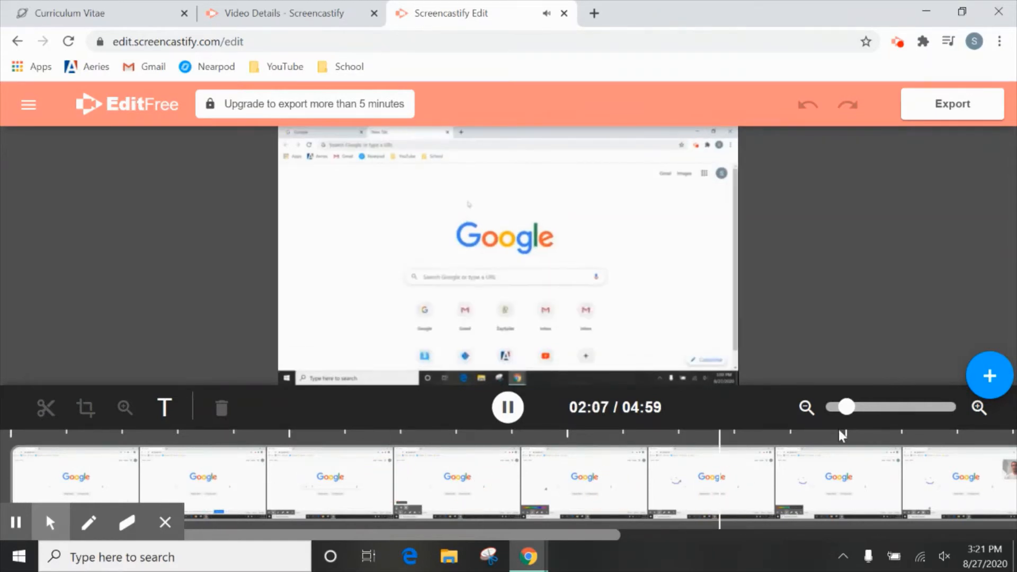
pyautogui.click(508, 407)
# Magnify the editor timeline, shrink it until the whole clip fits, and settle on a slightly closer scale
pyautogui.moveTo(847, 407); pyautogui.dragTo(924, 419)
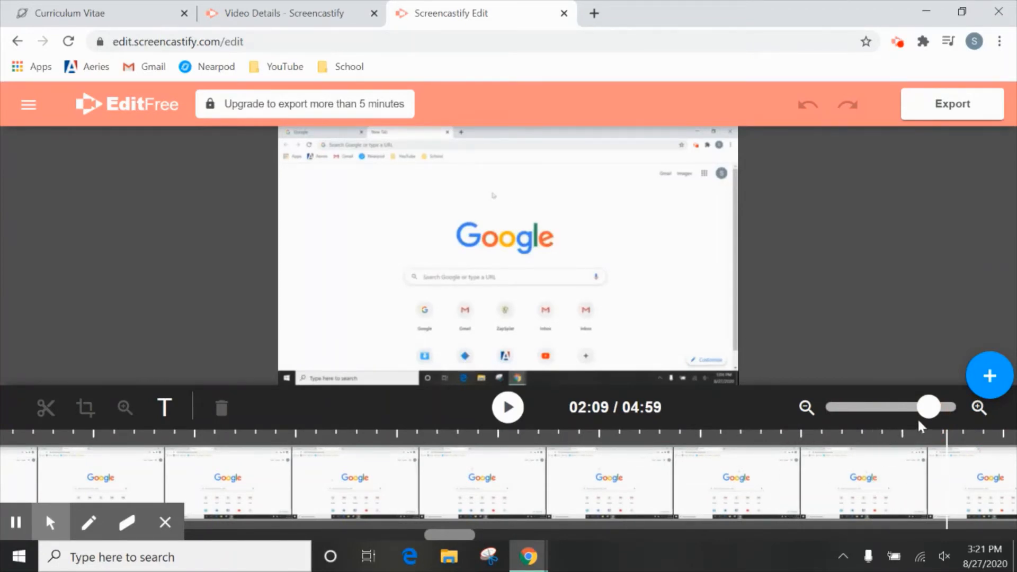
pyautogui.moveTo(926, 413); pyautogui.dragTo(757, 423)
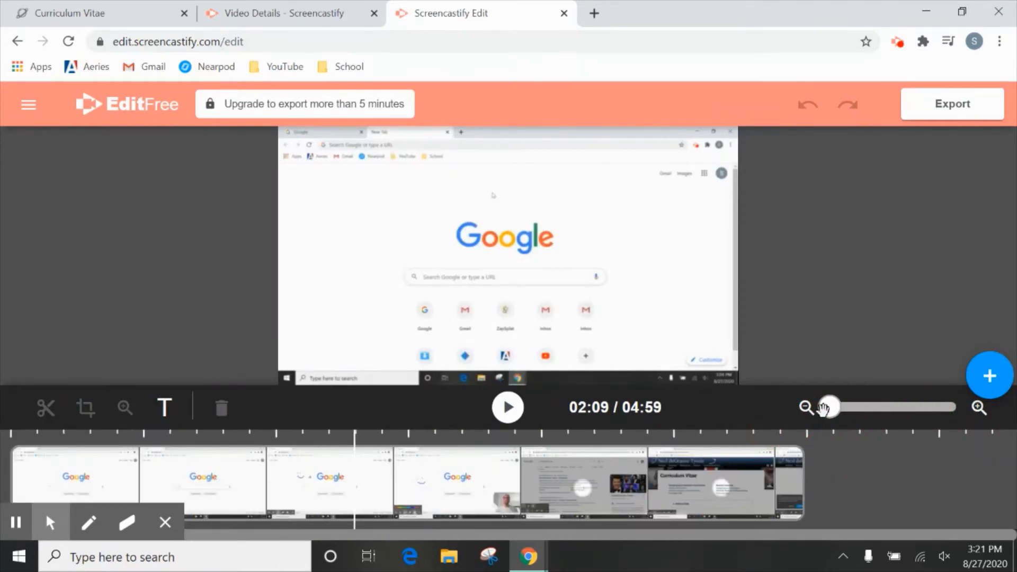
pyautogui.moveTo(822, 408); pyautogui.dragTo(854, 409)
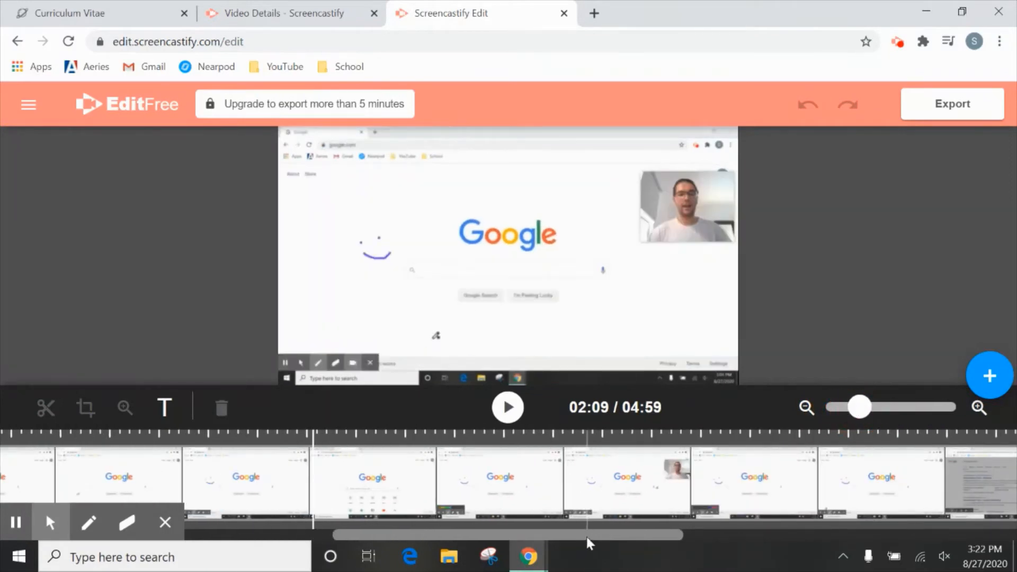
# Add a zoom effect to the clip at 03:20, where the neil degrasse tyson search results are shown
pyautogui.moveTo(586, 536); pyautogui.dragTo(778, 539)
pyautogui.click(461, 483)
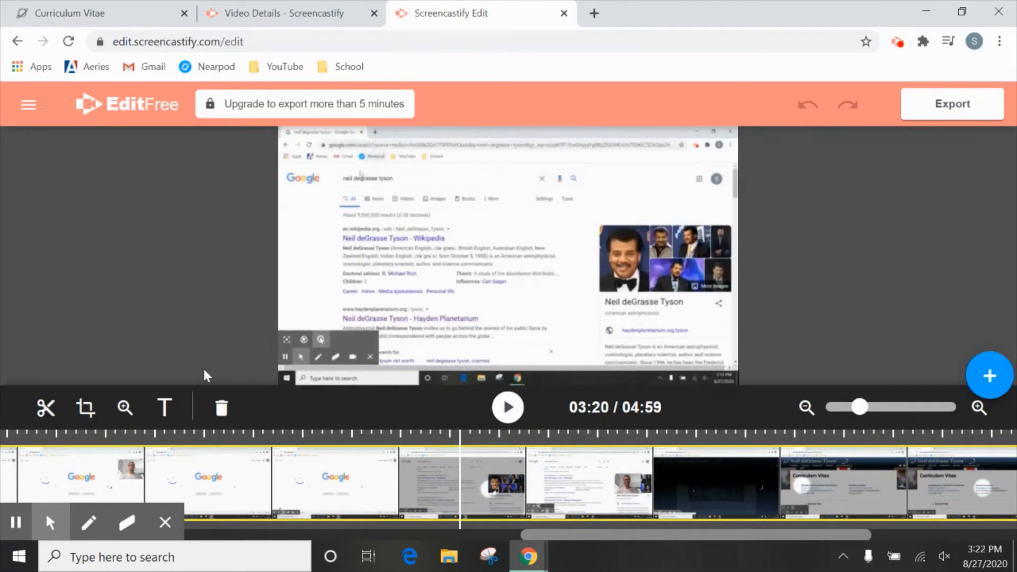
pyautogui.click(123, 407)
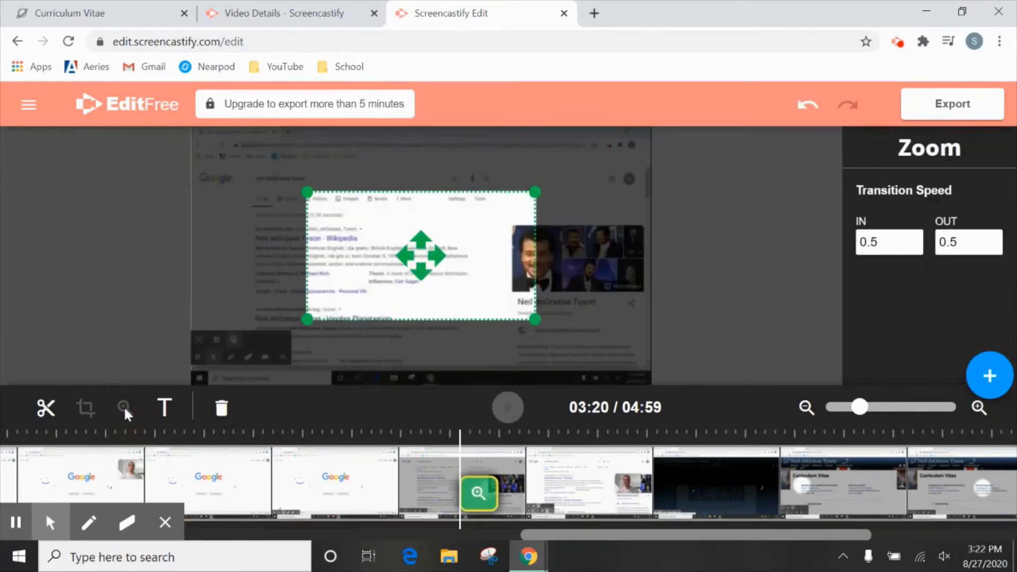
# Move and resize the zoom region to frame the photo collage beside the search results, and finish editing the zoom
pyautogui.click(462, 247)
pyautogui.moveTo(462, 248); pyautogui.dragTo(577, 253)
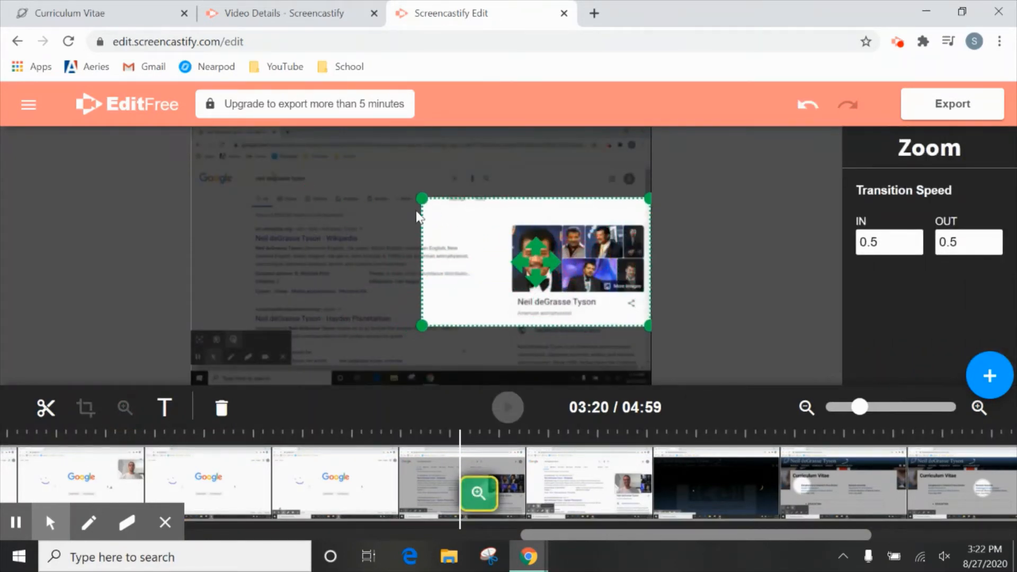
pyautogui.moveTo(422, 199); pyautogui.dragTo(527, 252)
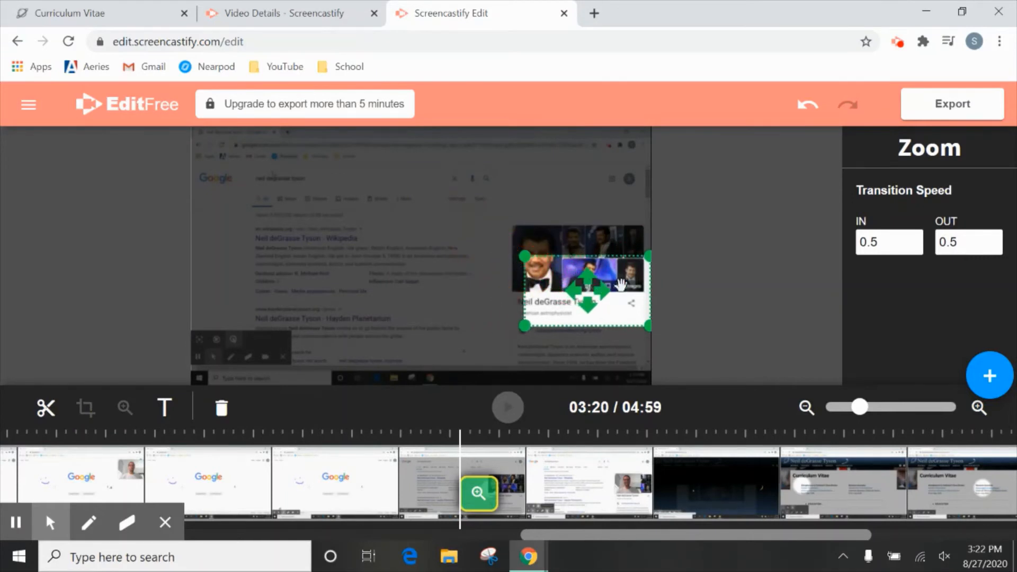
pyautogui.moveTo(622, 280); pyautogui.dragTo(604, 254)
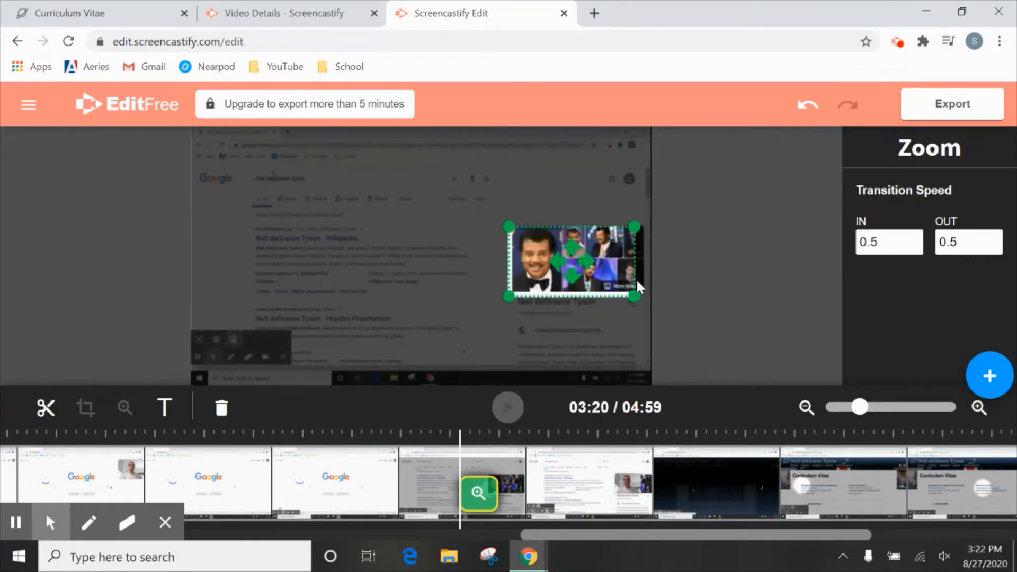
pyautogui.moveTo(633, 297); pyautogui.dragTo(611, 267)
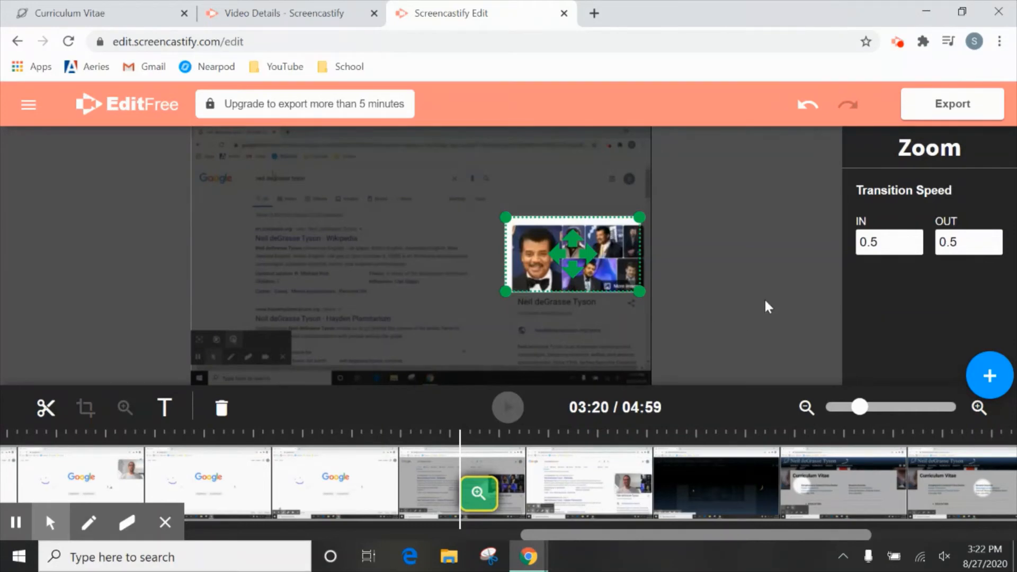
pyautogui.click(773, 266)
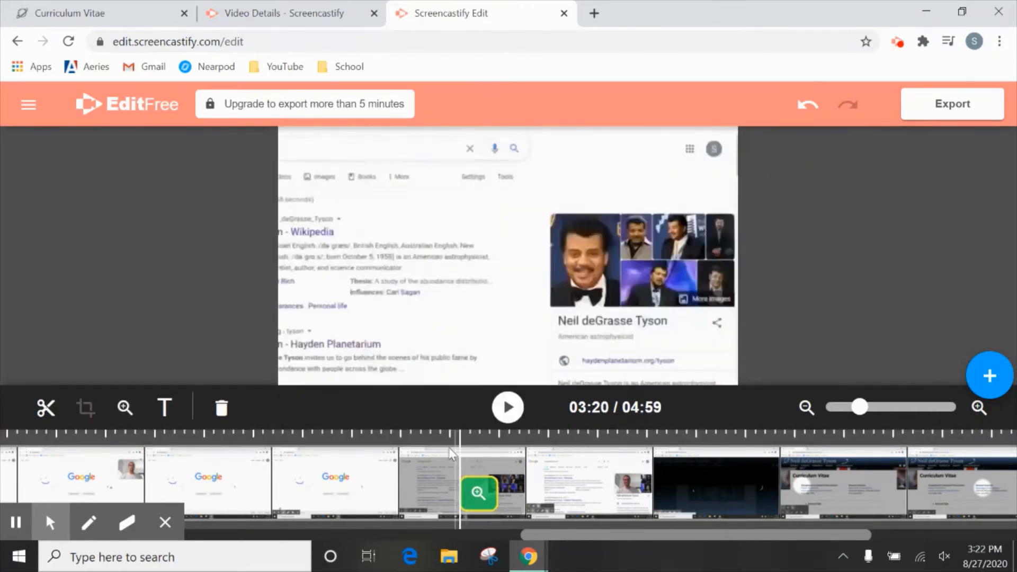
# Preview the zoom effect by playing the clip from 03:18
pyautogui.click(440, 446)
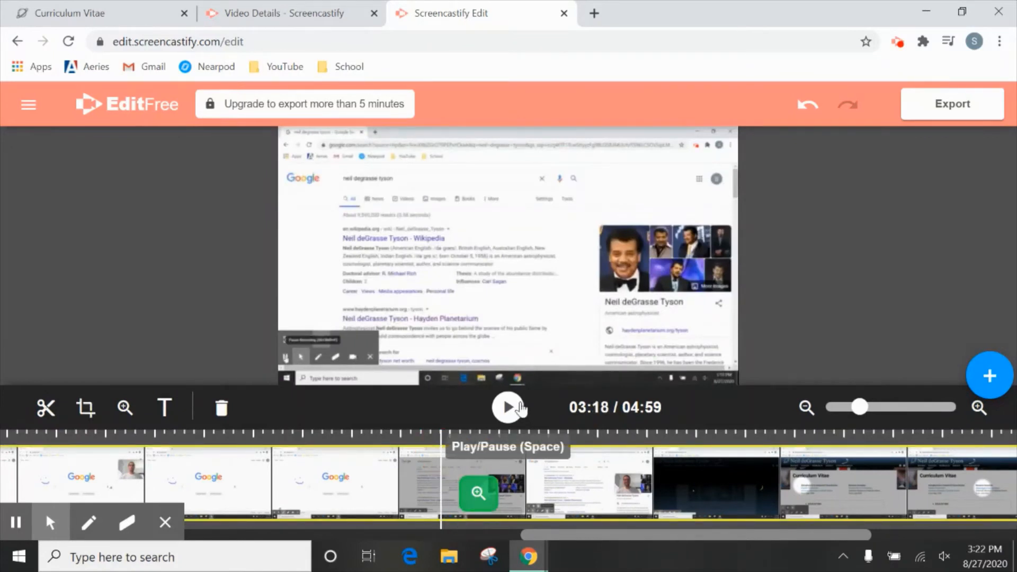
pyautogui.click(513, 407)
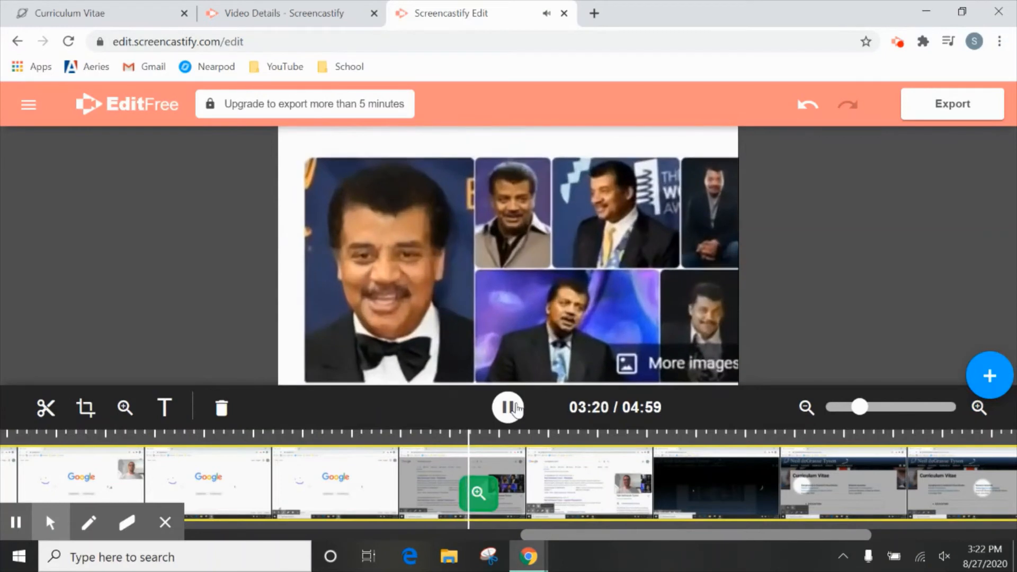
# Stop the preview at 03:21 and add a text overlay there reading "Neil is cool!"
pyautogui.click(515, 407)
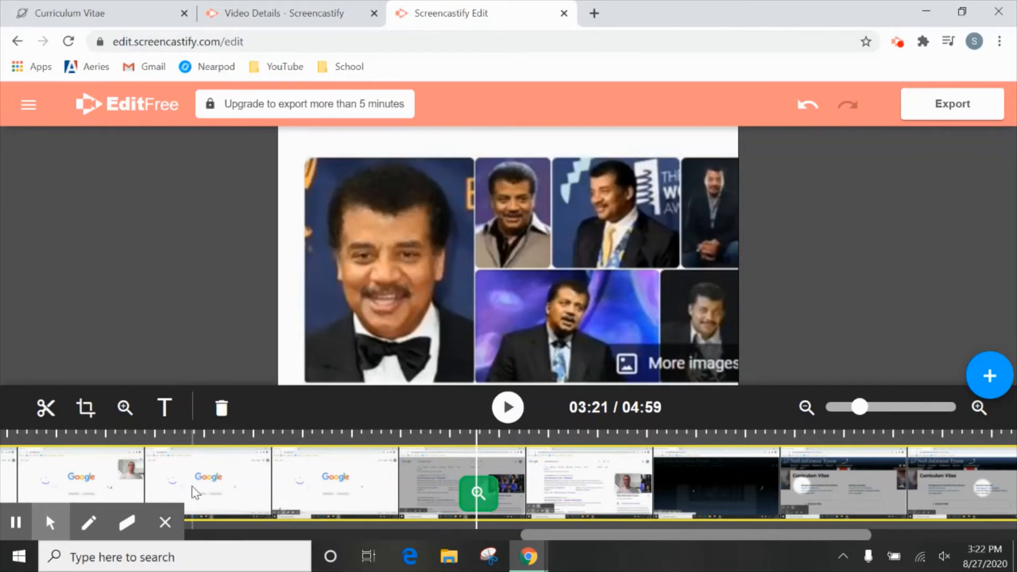
pyautogui.click(165, 408)
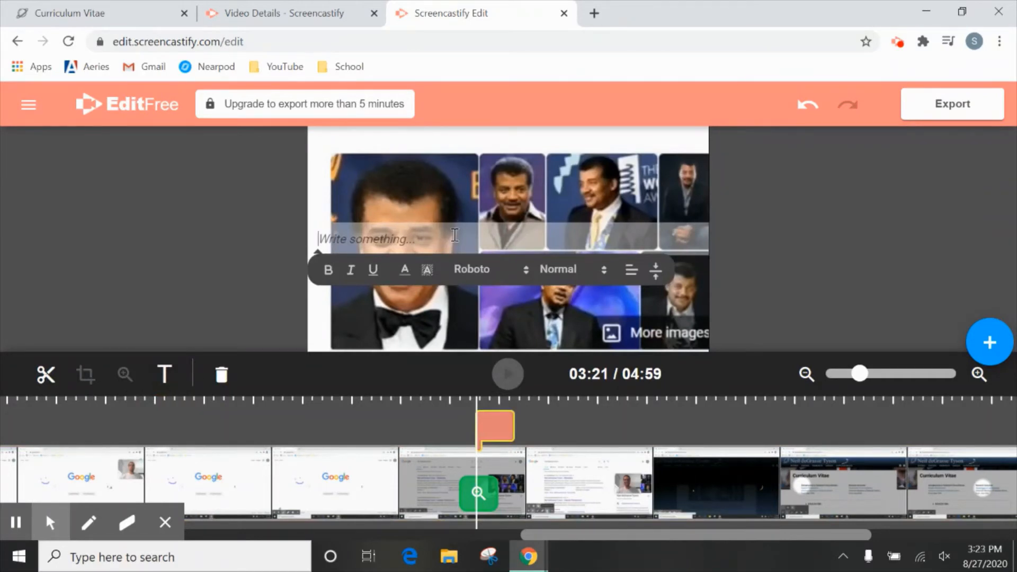
pyautogui.write('Neil is cool!')
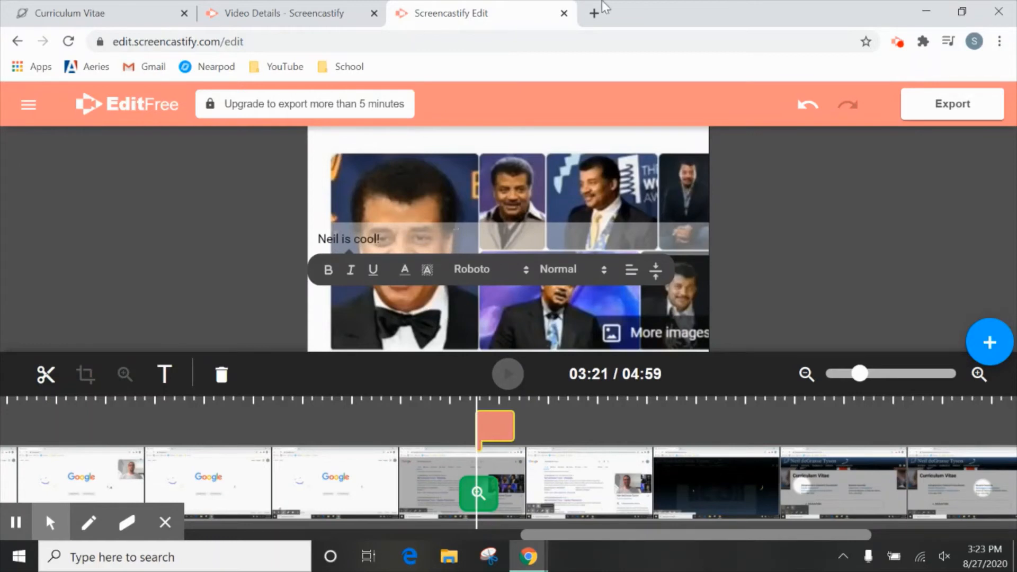
# Make the whole "Neil is cool!" caption bold, italic and underlined
pyautogui.click(329, 270)
pyautogui.moveTo(379, 239); pyautogui.dragTo(290, 243)
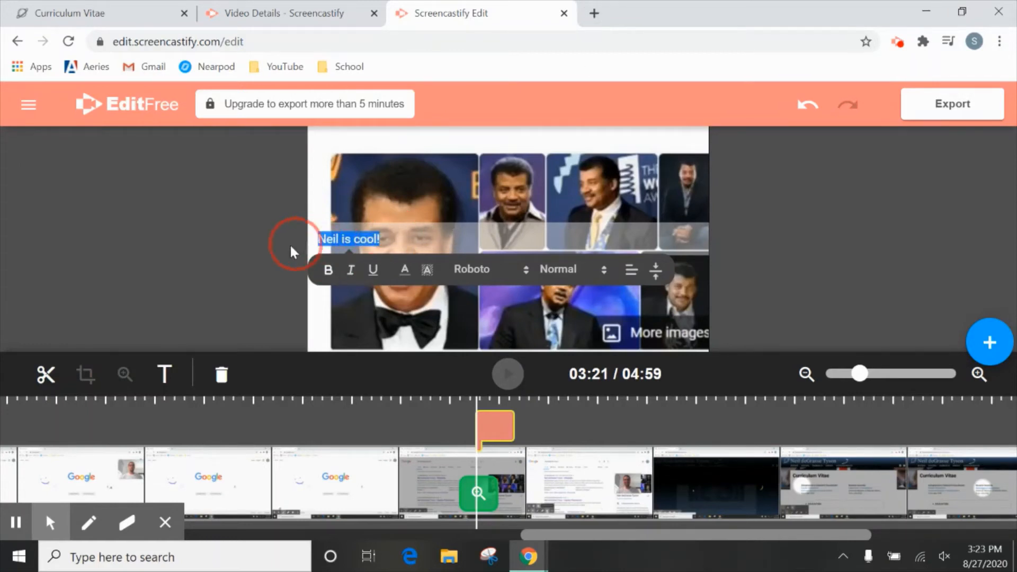
pyautogui.click(328, 270)
pyautogui.click(351, 271)
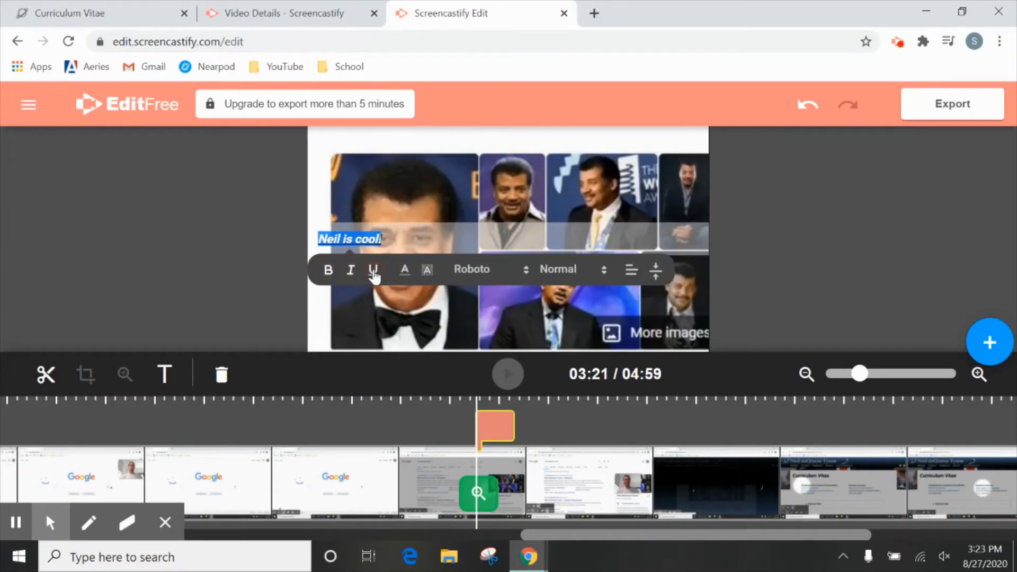
# Colour the caption text pink and give it a light blue highlight
pyautogui.click(404, 271)
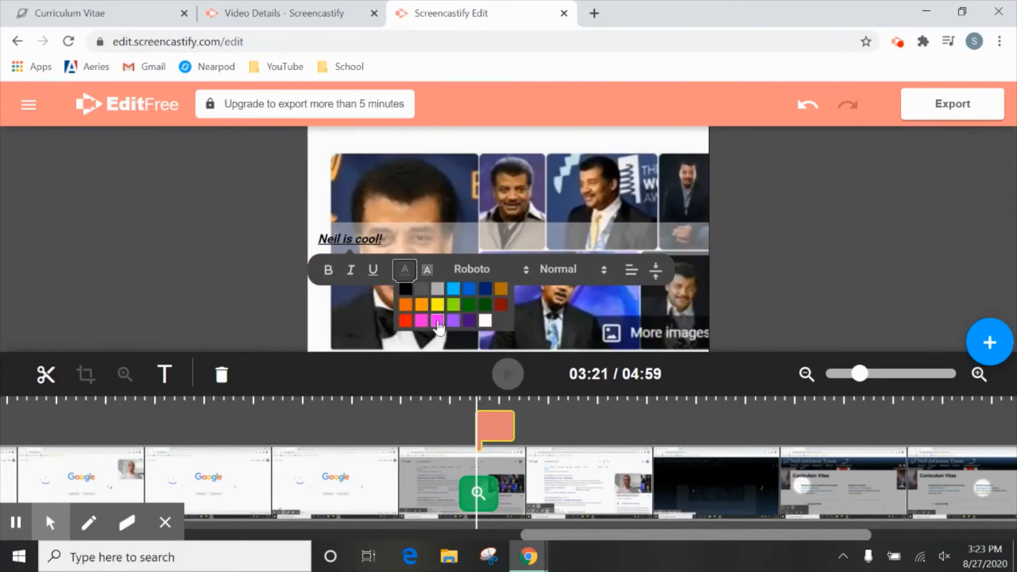
pyautogui.click(422, 320)
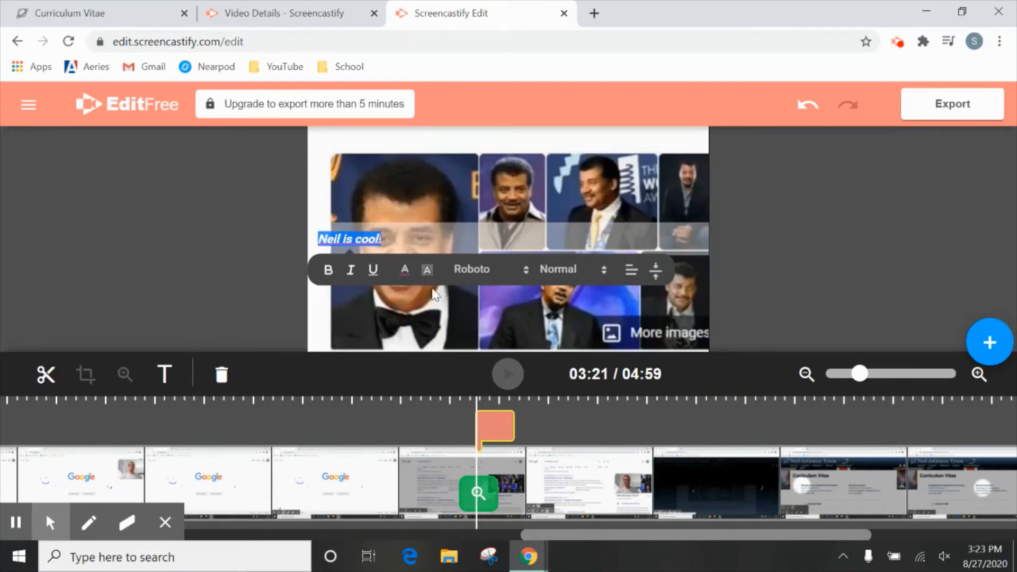
pyautogui.click(427, 271)
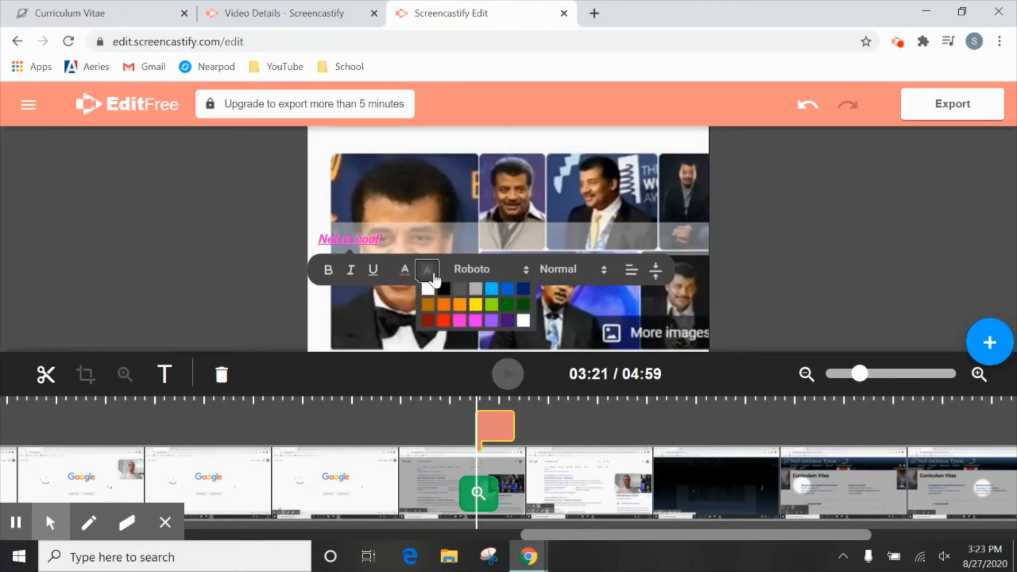
pyautogui.click(491, 288)
pyautogui.click(267, 262)
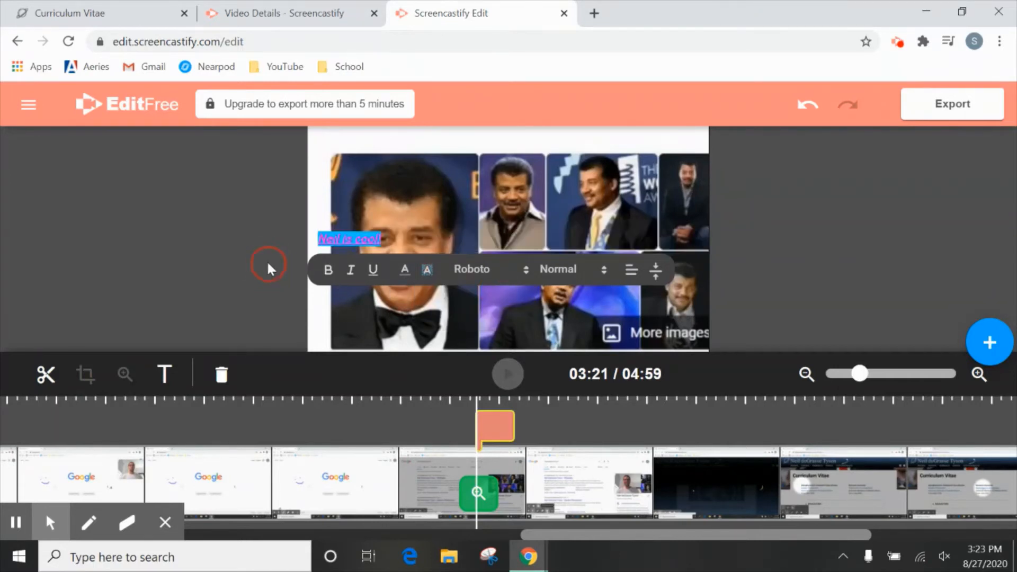
# Align the caption to the bottom of the video frame and centre it horizontally
pyautogui.click(359, 242)
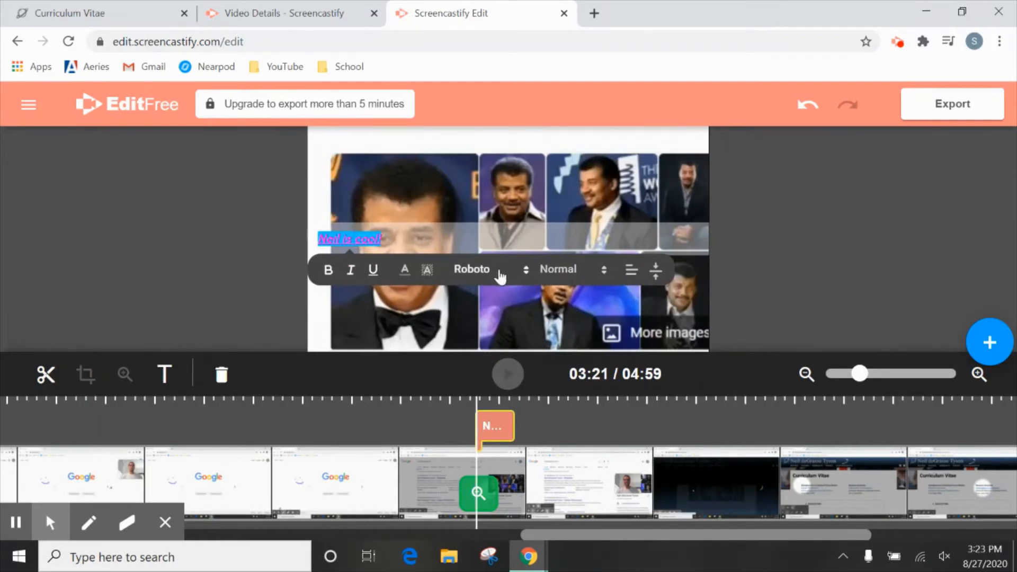
pyautogui.click(657, 273)
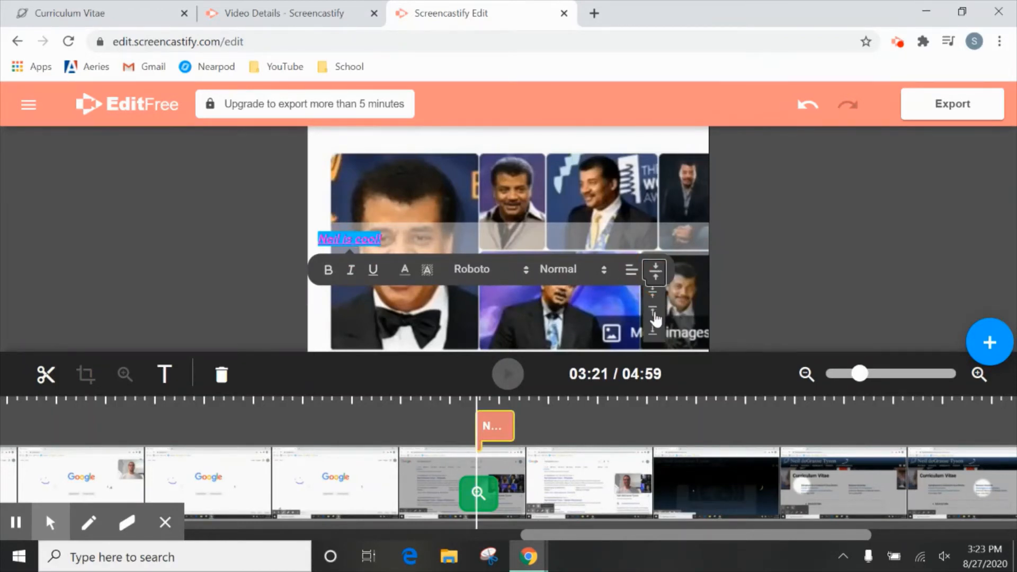
pyautogui.click(655, 333)
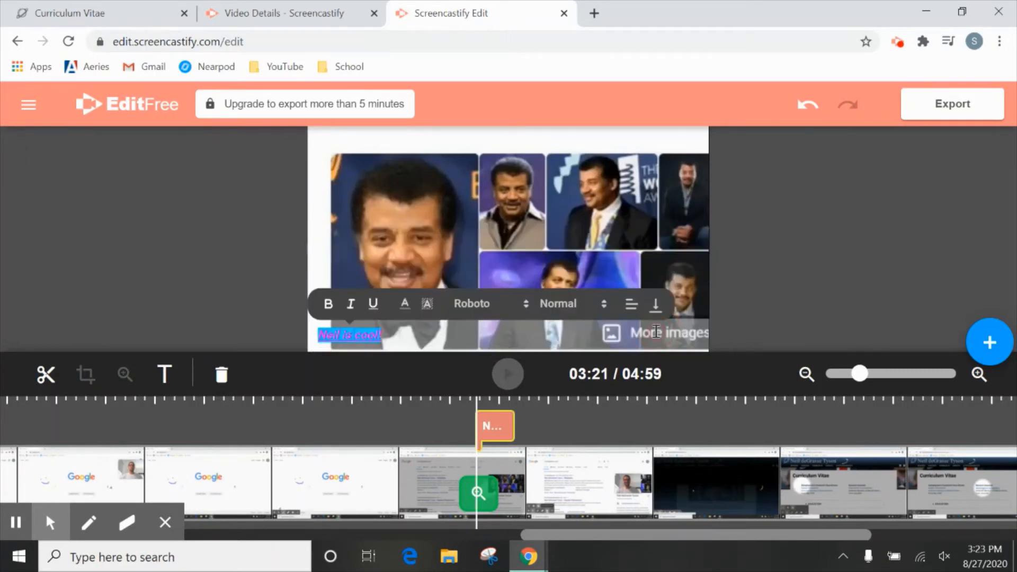
pyautogui.click(632, 306)
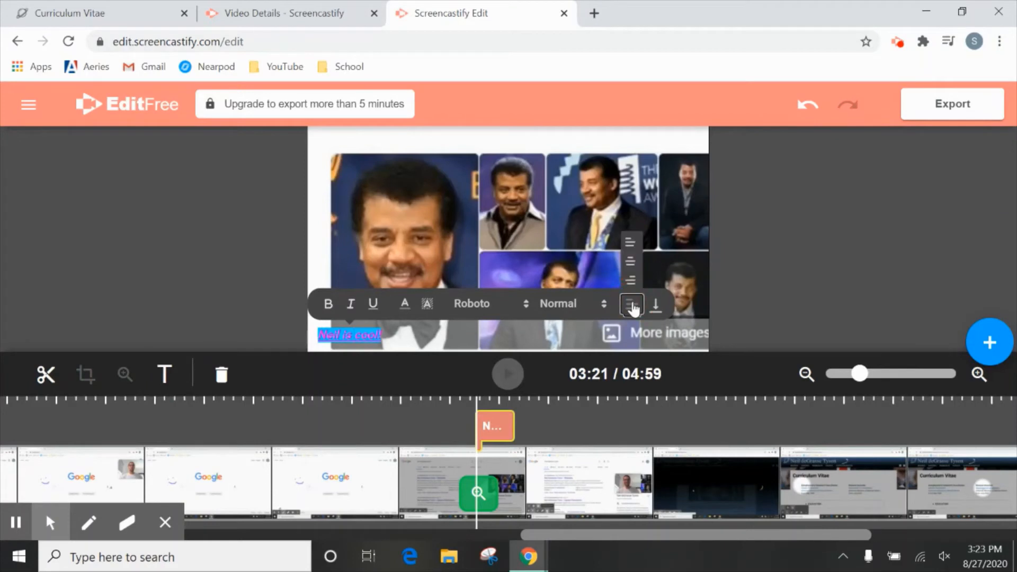
pyautogui.click(631, 262)
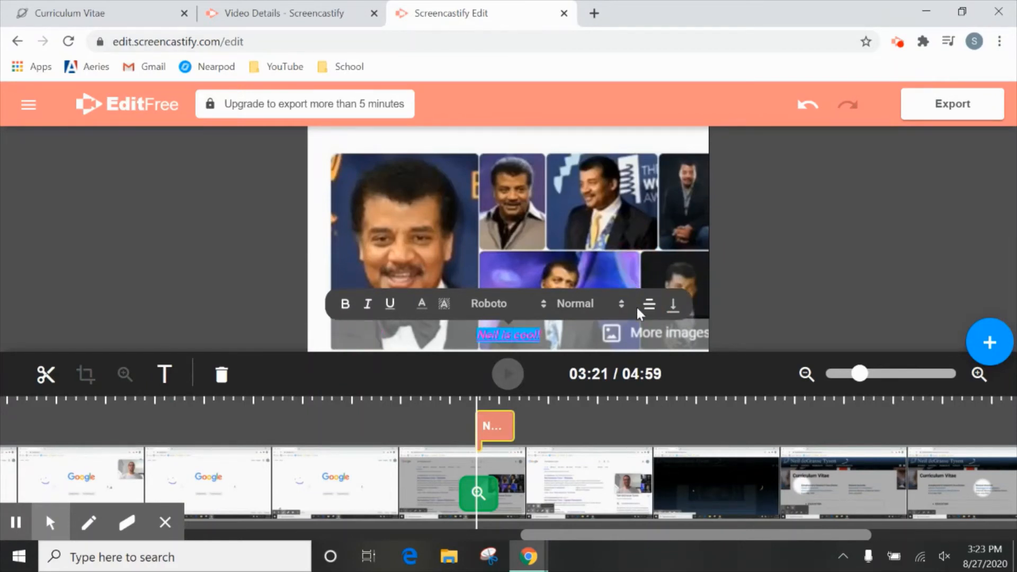
# Try the Large text size on the caption, and settle on Huge
pyautogui.click(582, 303)
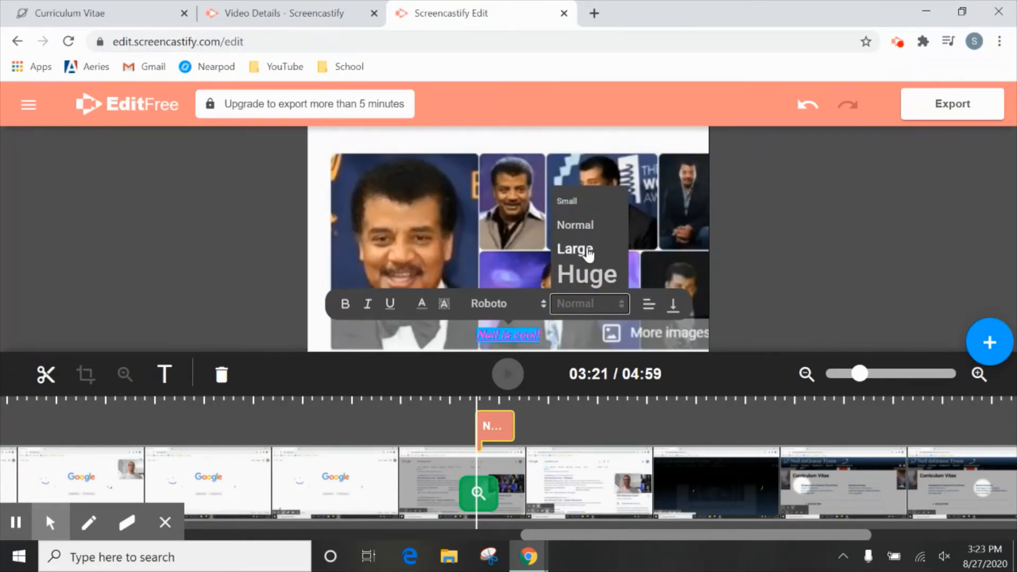
pyautogui.click(588, 250)
pyautogui.click(581, 296)
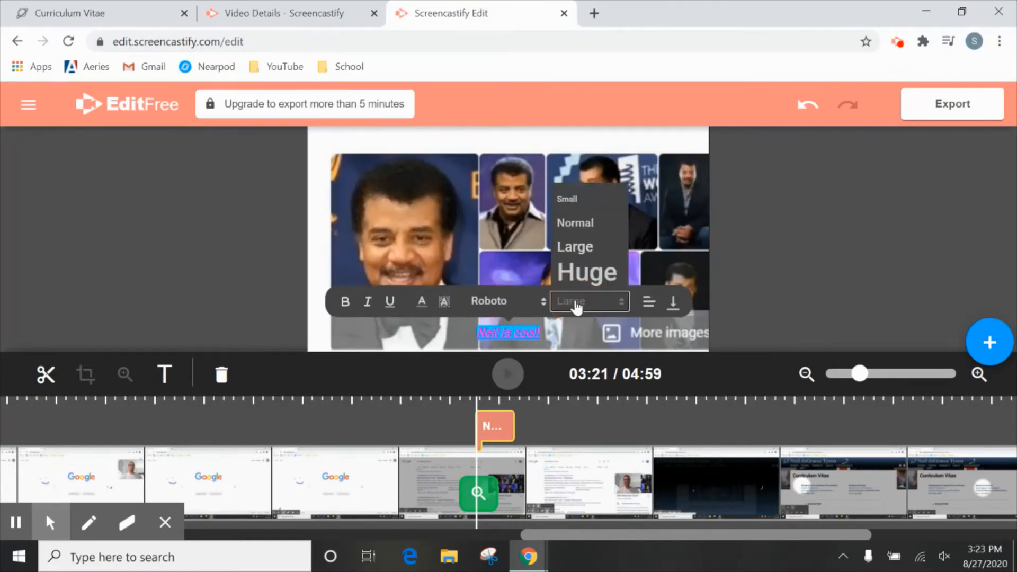
pyautogui.click(581, 271)
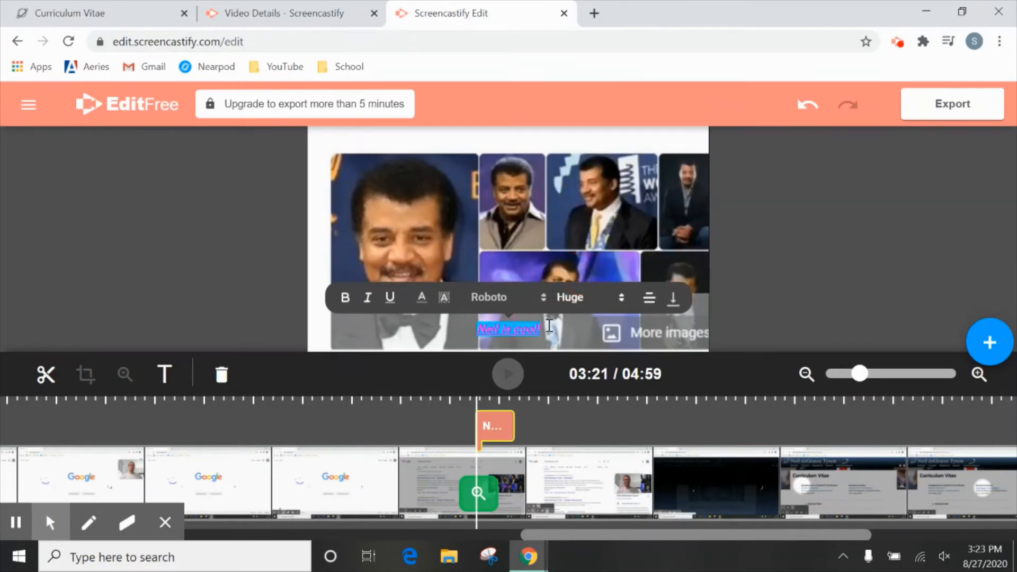
pyautogui.click(581, 301)
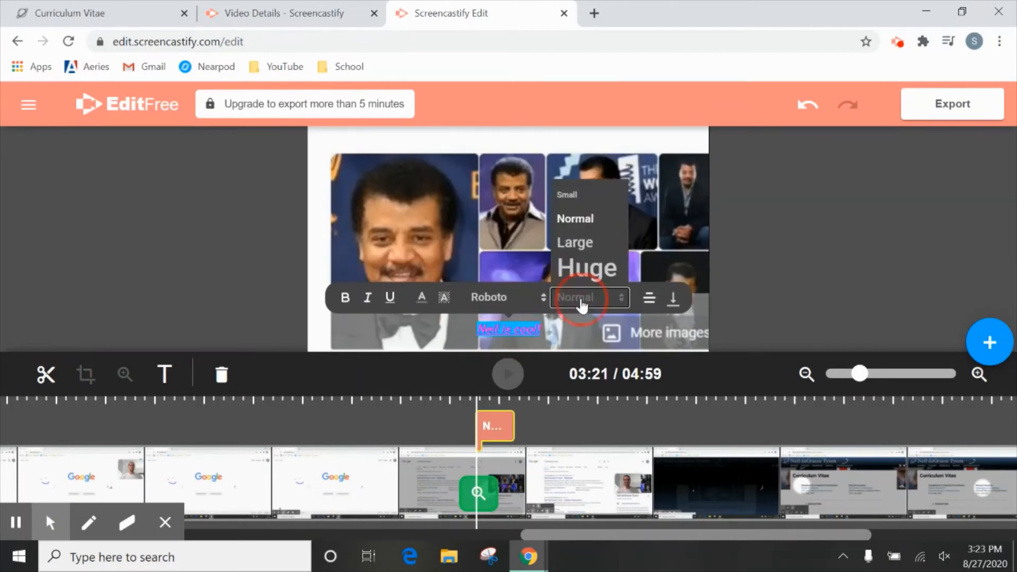
pyautogui.click(583, 266)
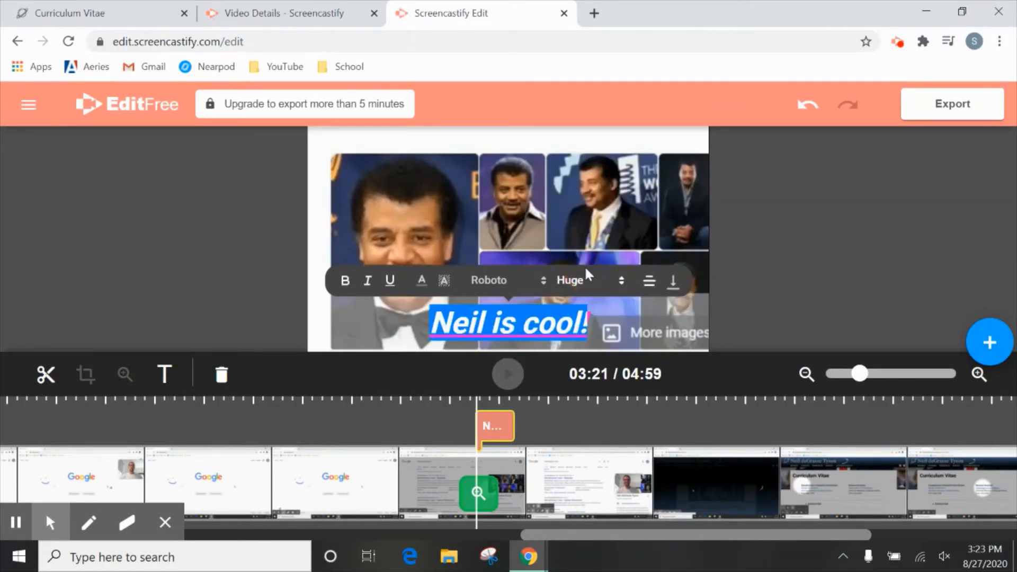
# Set the caption's font to Indie Flower and finish editing the text
pyautogui.click(494, 285)
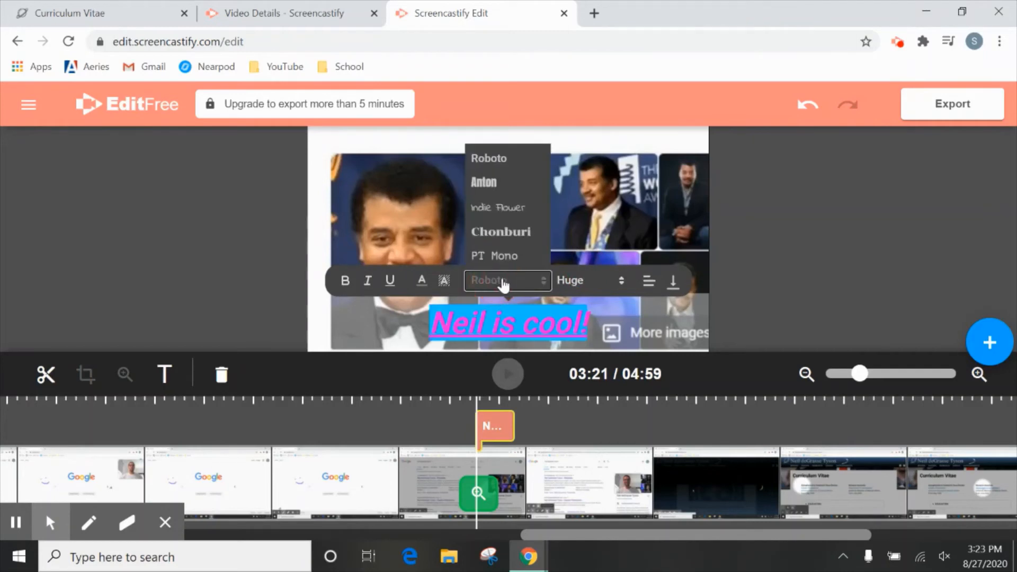
pyautogui.click(519, 210)
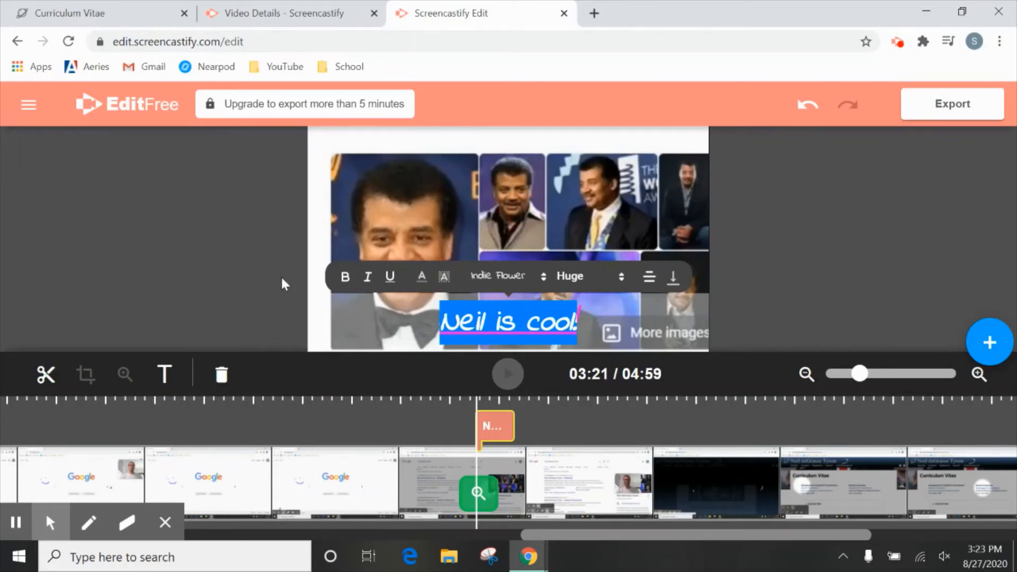
pyautogui.click(264, 260)
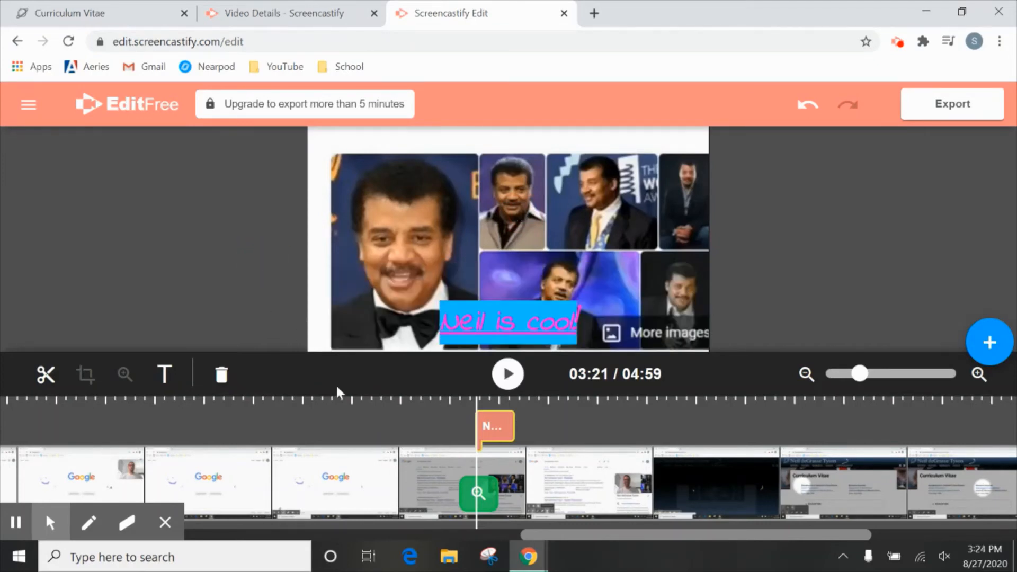
# Preview the caption together with the zoom effect by playing the clip from 03:17
pyautogui.click(437, 475)
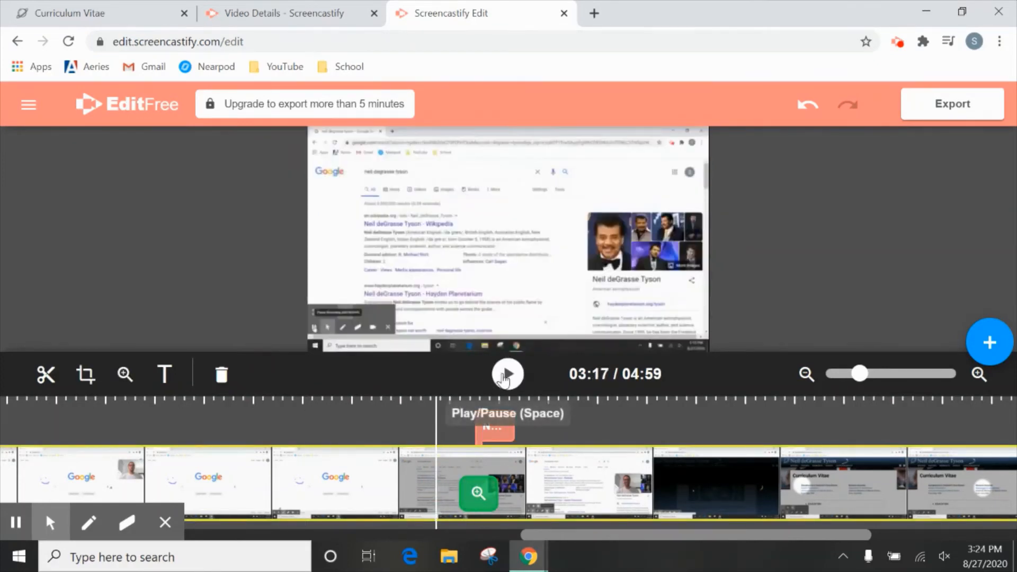
pyautogui.click(508, 373)
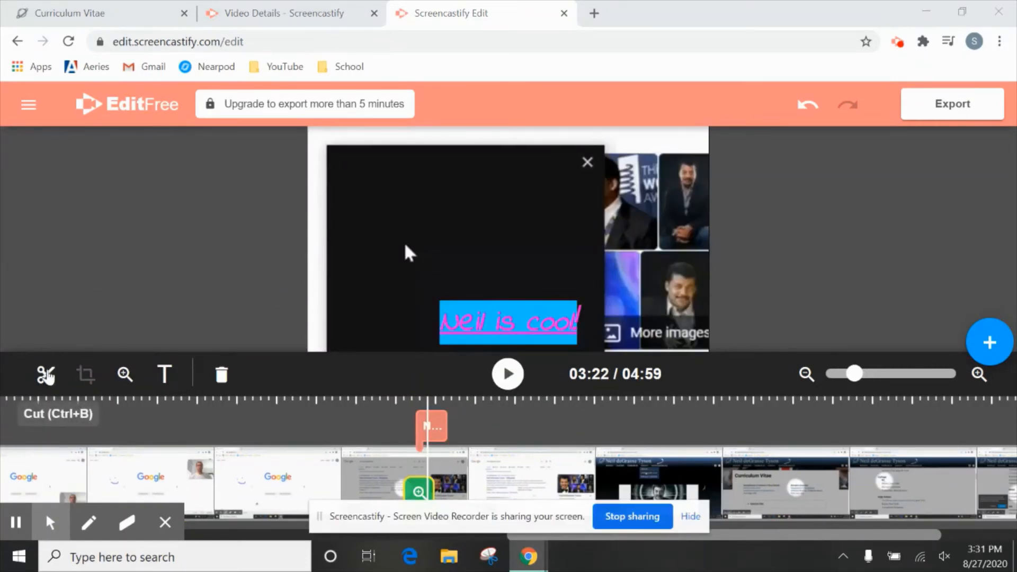
# Cut the clip at 03:22 and delete the segment after the cut
pyautogui.click(46, 375)
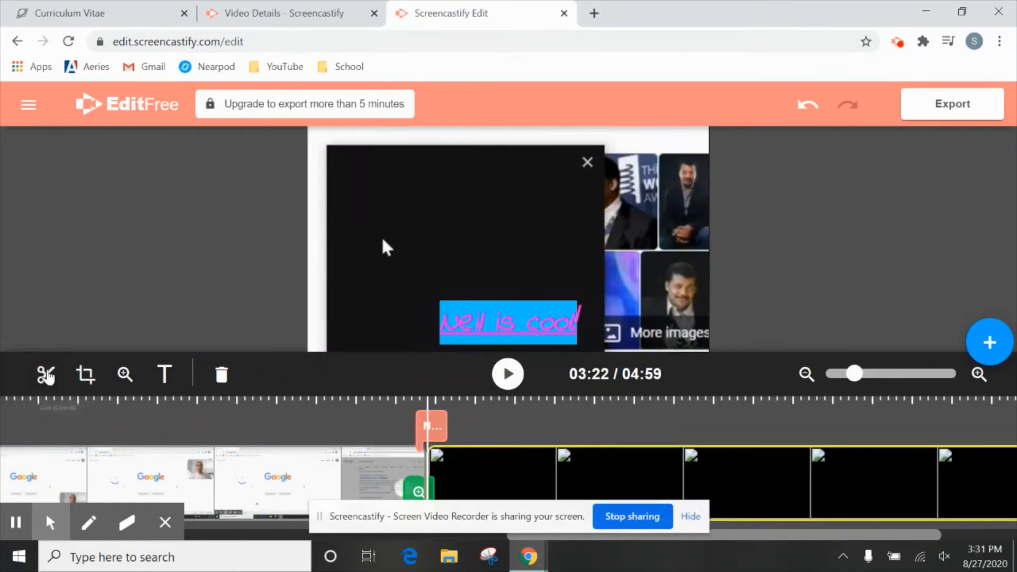
pyautogui.click(690, 516)
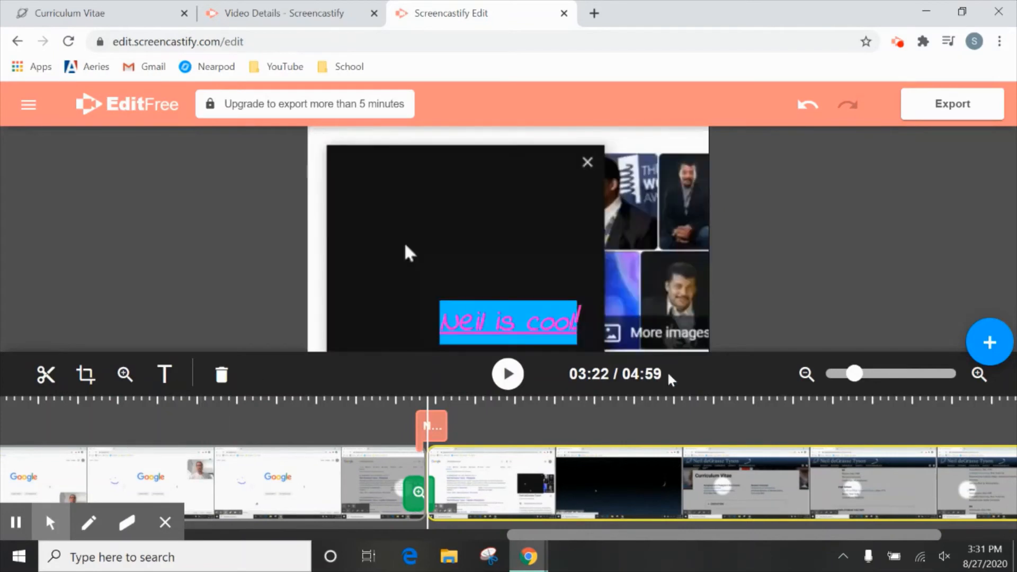
pyautogui.click(194, 468)
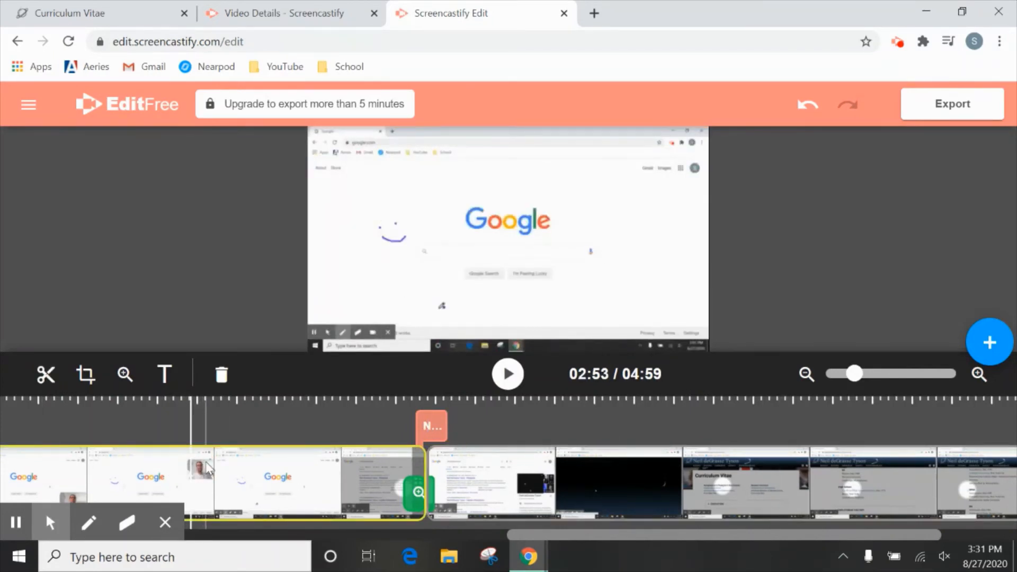
pyautogui.click(740, 479)
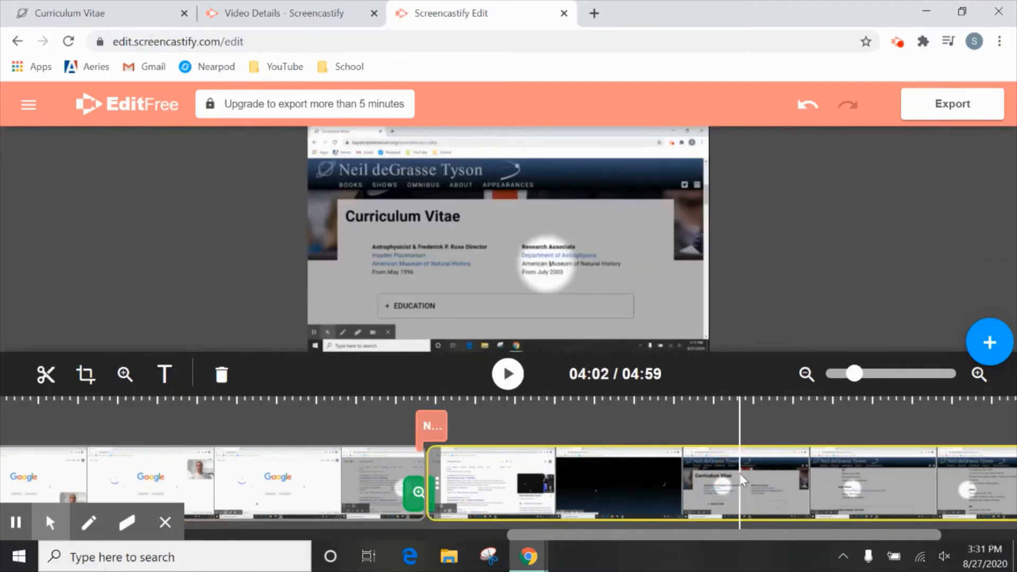
pyautogui.click(221, 374)
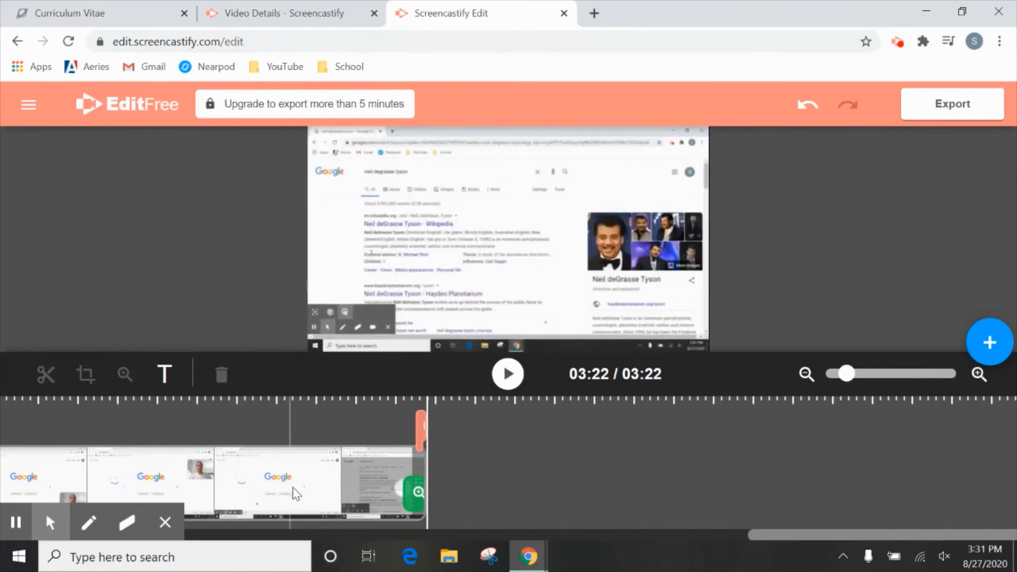
# Cut the remaining clip at 03:17 and delete the segment before the cut
pyautogui.click(380, 496)
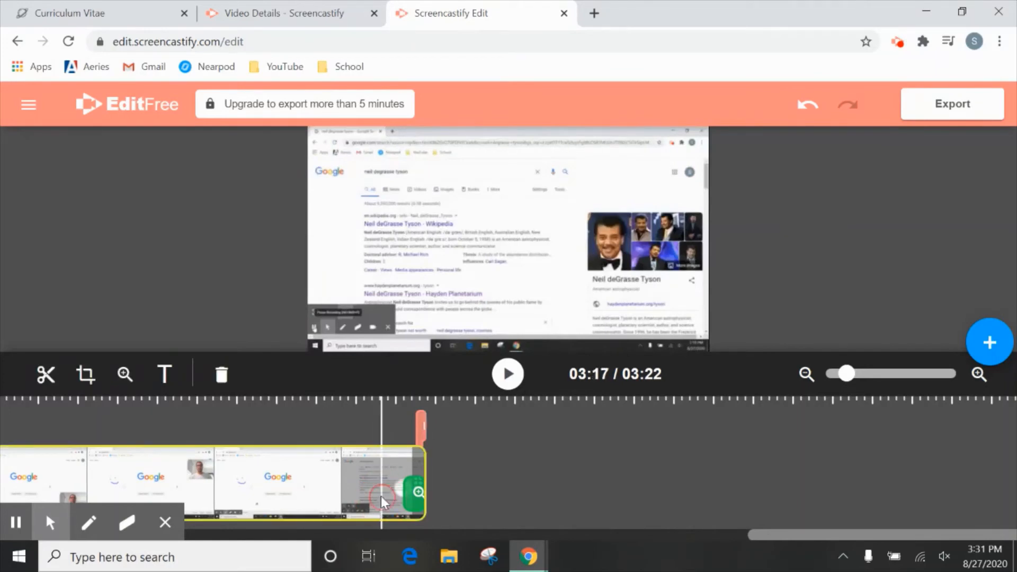
pyautogui.click(53, 380)
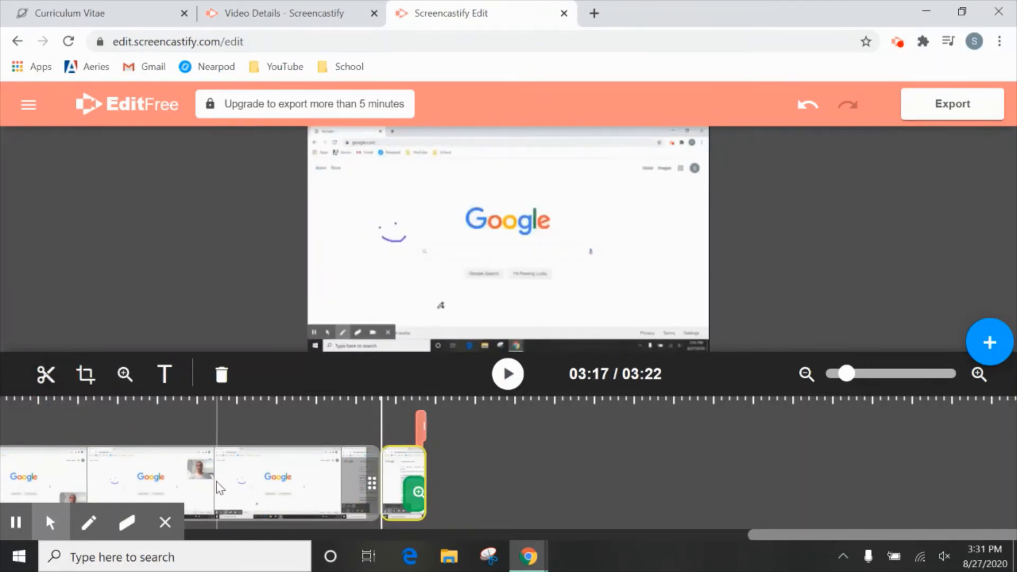
pyautogui.click(220, 373)
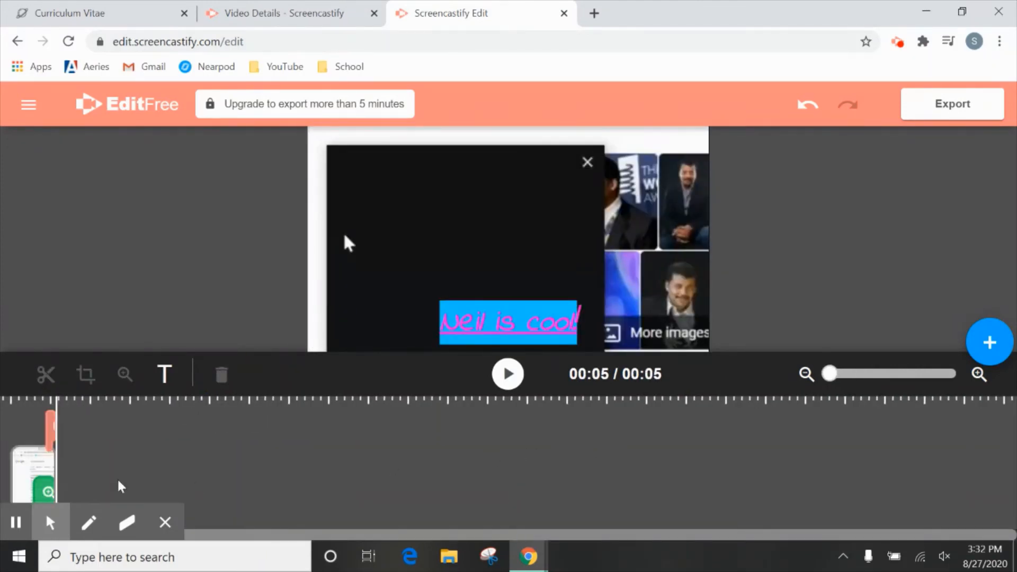
# Play the shortened clip from 00:00, and select it on the timeline at 00:02
pyautogui.click(3, 459)
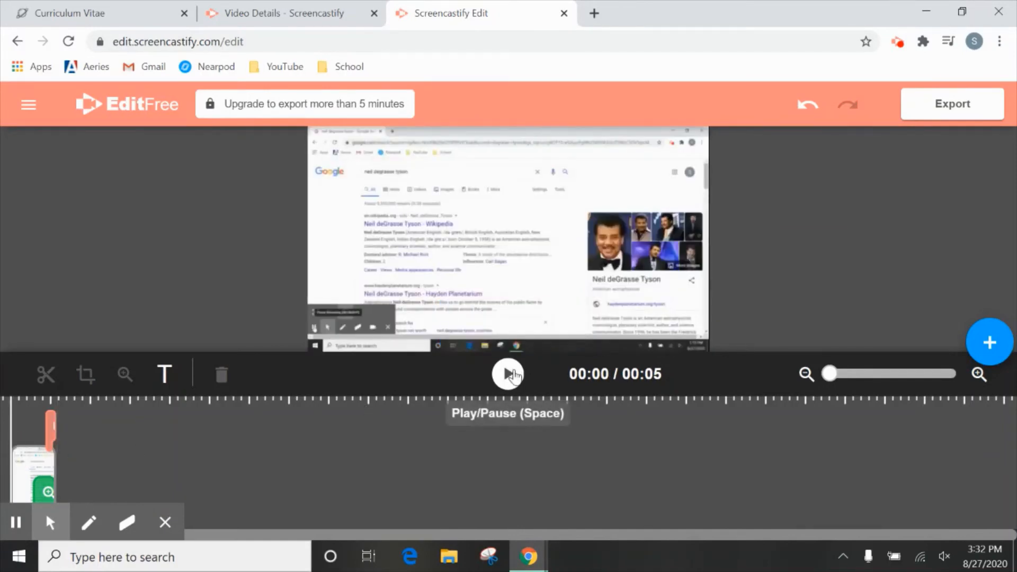
pyautogui.click(507, 375)
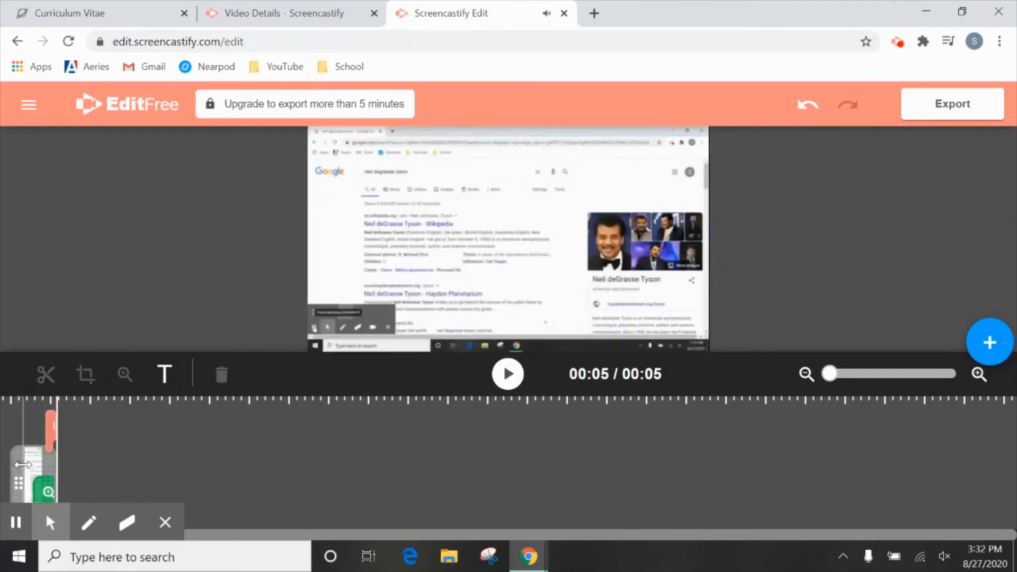
pyautogui.click(41, 469)
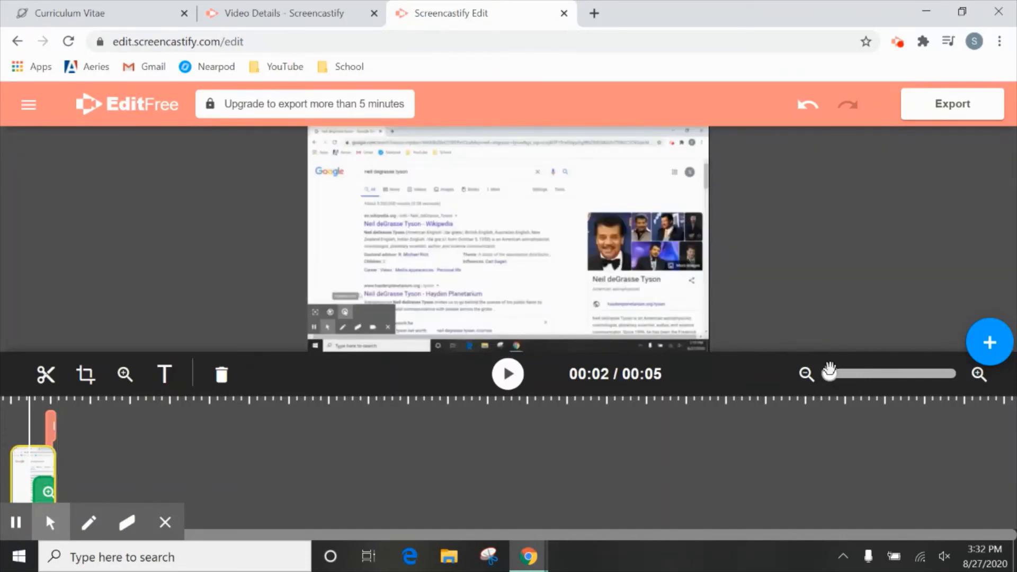
# Crop the first clip to the Google search results, excluding the browser bars above and the recording toolbar and taskbar below
pyautogui.moveTo(829, 374); pyautogui.dragTo(806, 379)
pyautogui.click(86, 376)
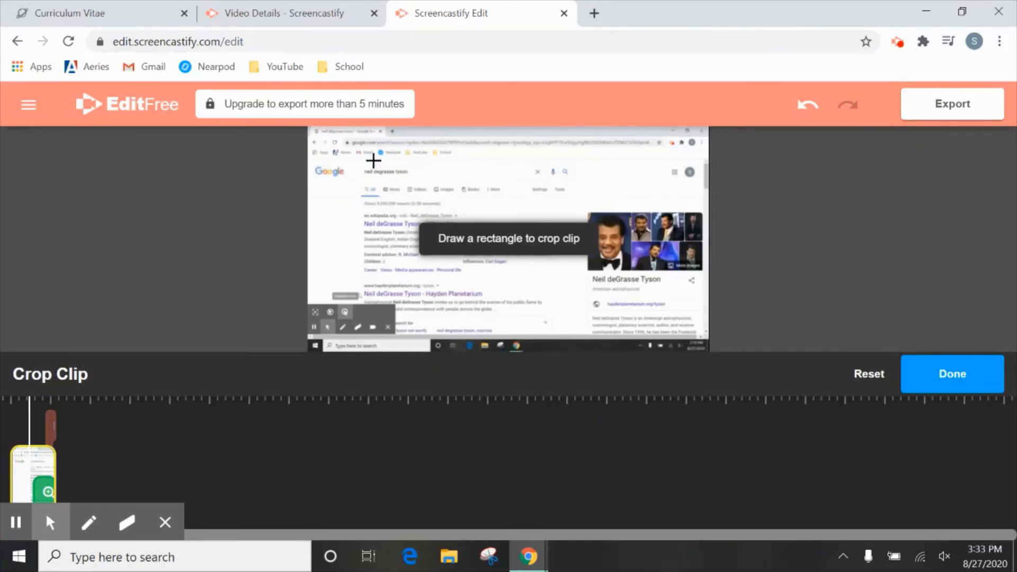
pyautogui.moveTo(310, 157); pyautogui.dragTo(706, 306)
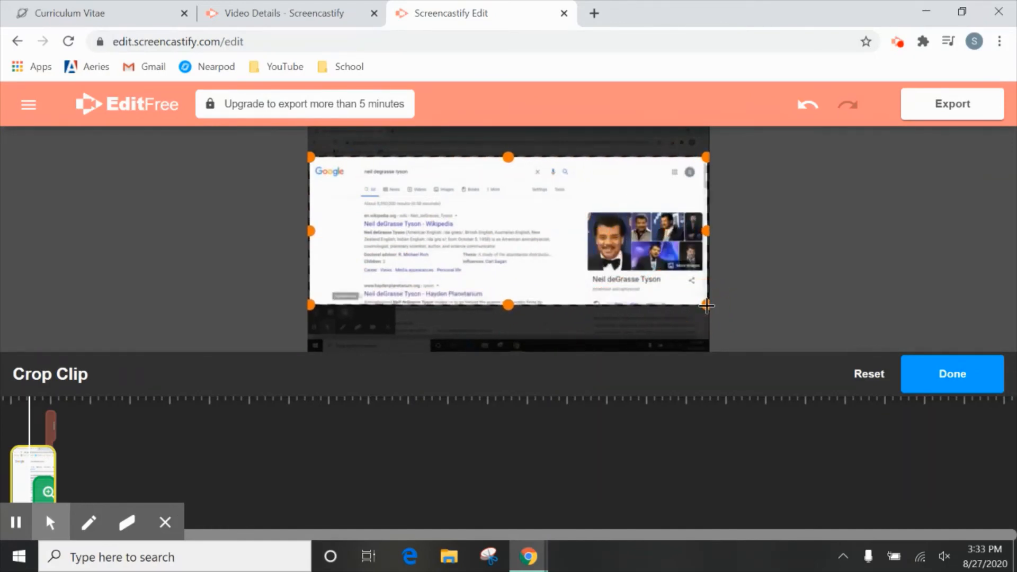
pyautogui.click(941, 375)
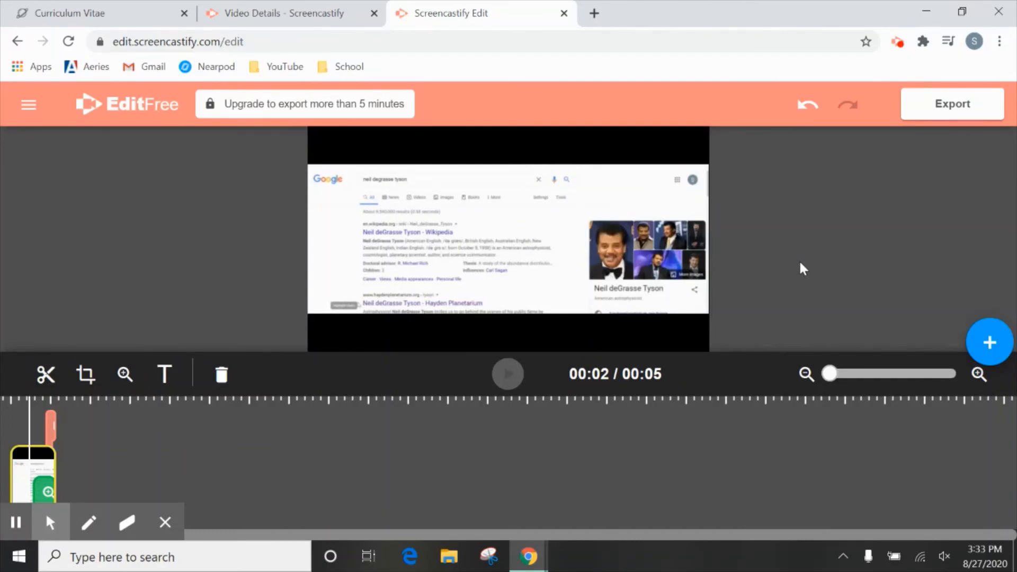
# Add the beach video from Google Drive after the cropped clip, and play it from 00:06 to 00:20
pyautogui.click(984, 345)
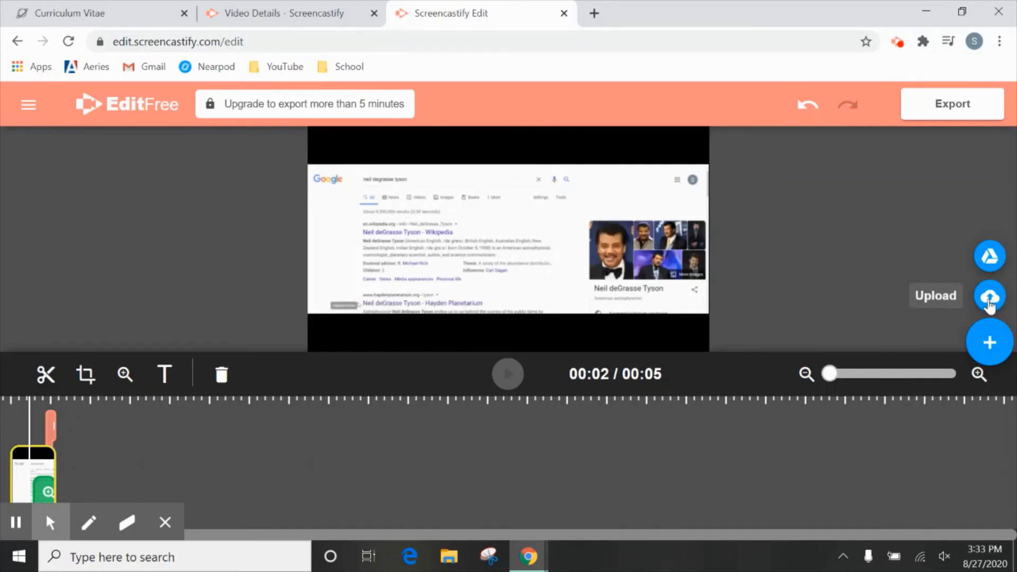
pyautogui.click(988, 258)
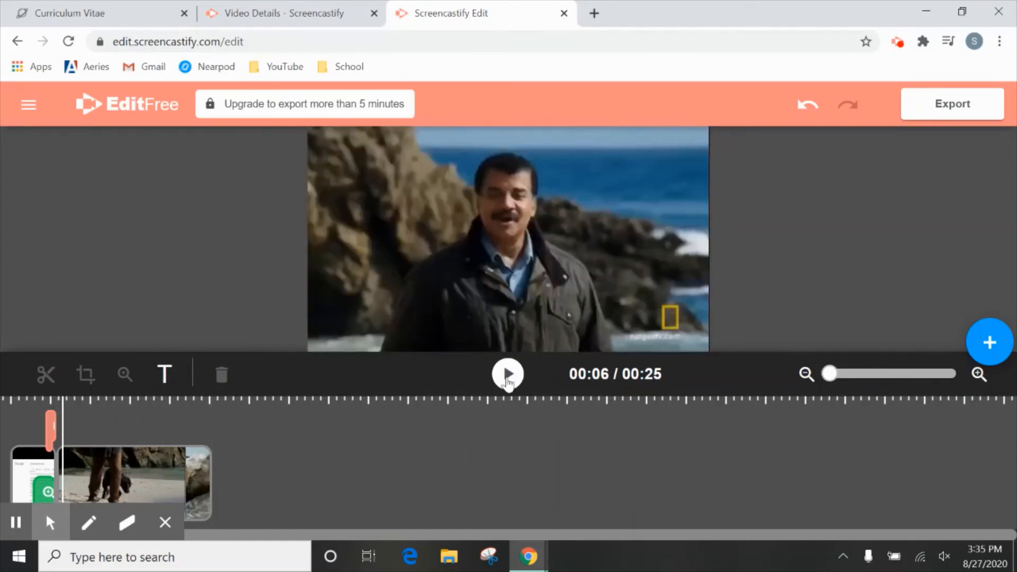
pyautogui.click(507, 374)
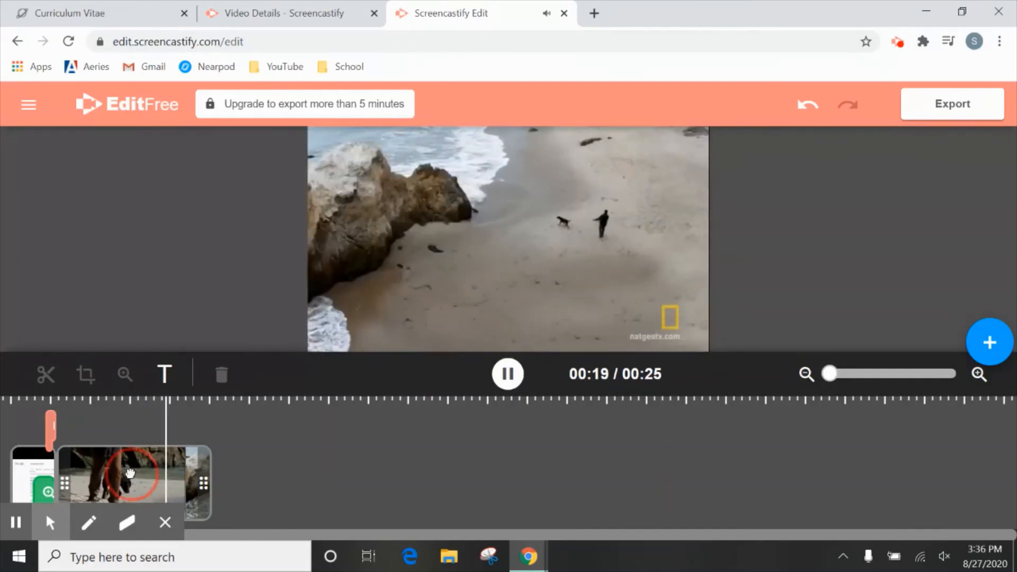
pyautogui.click(131, 471)
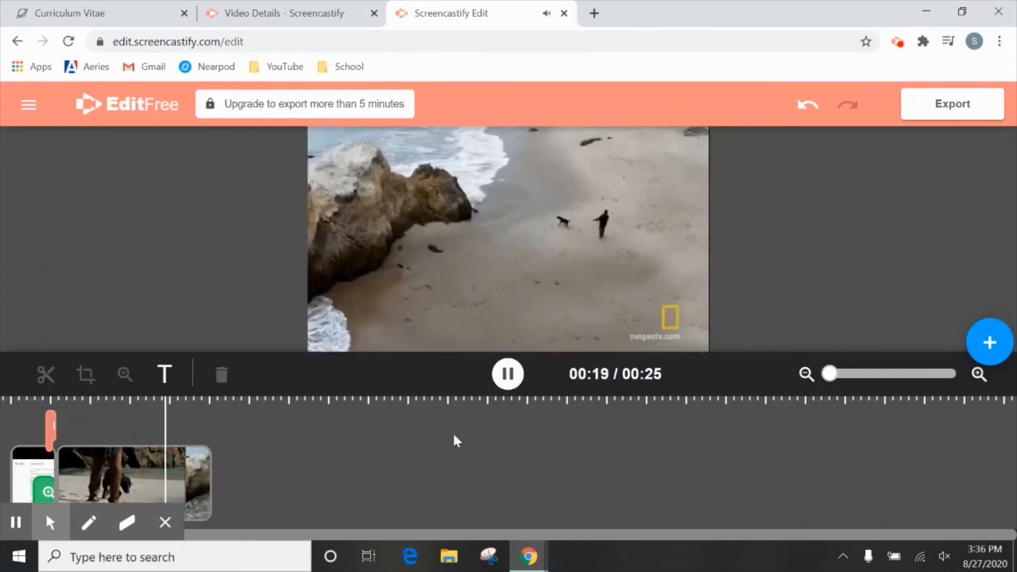
pyautogui.click(507, 374)
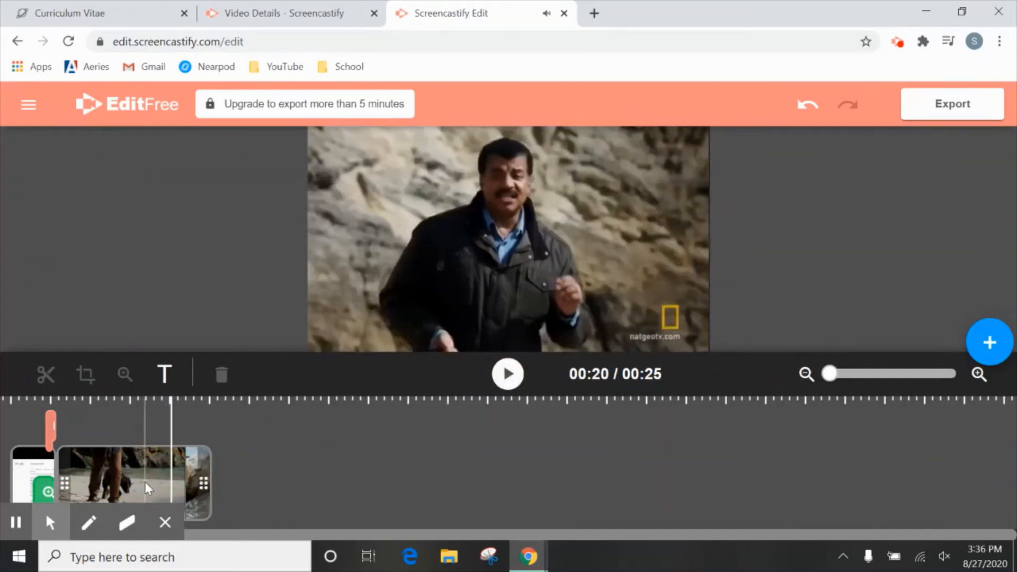
# Add a zoom effect to the beach clip at 00:19, with a small frame tightened around the walking man and dog
pyautogui.click(145, 481)
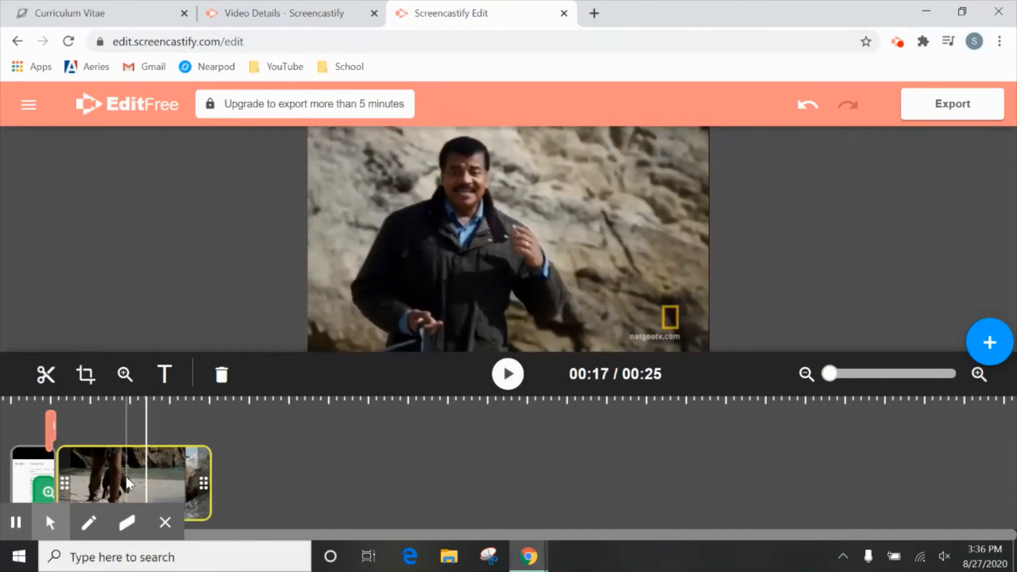
pyautogui.click(164, 478)
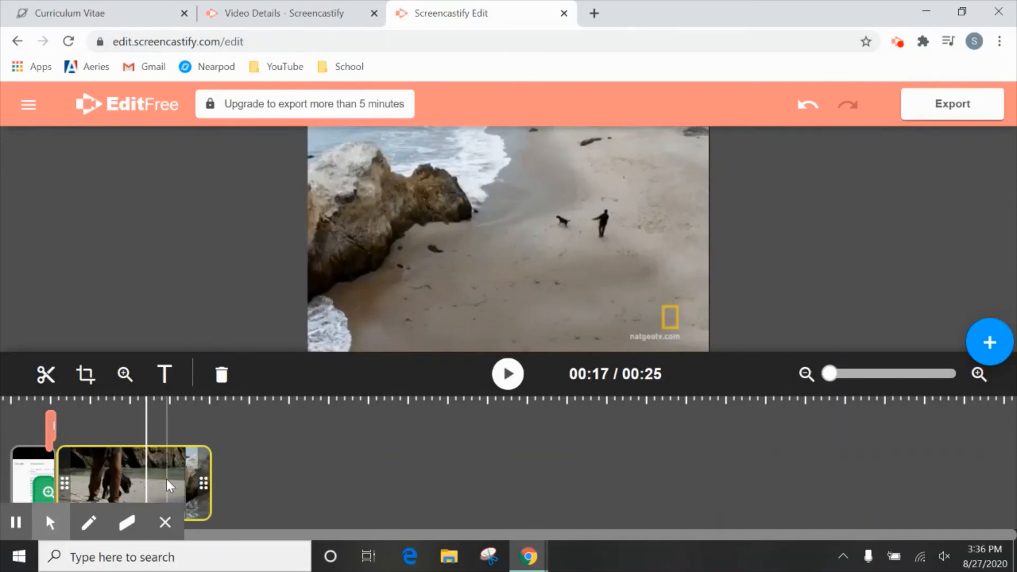
pyautogui.click(125, 374)
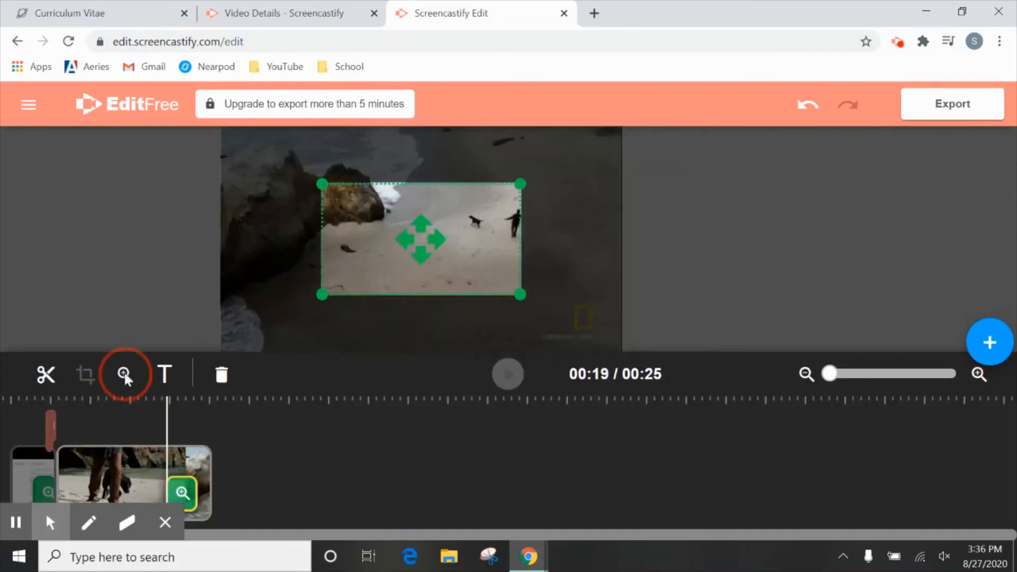
pyautogui.moveTo(478, 256); pyautogui.dragTo(553, 241)
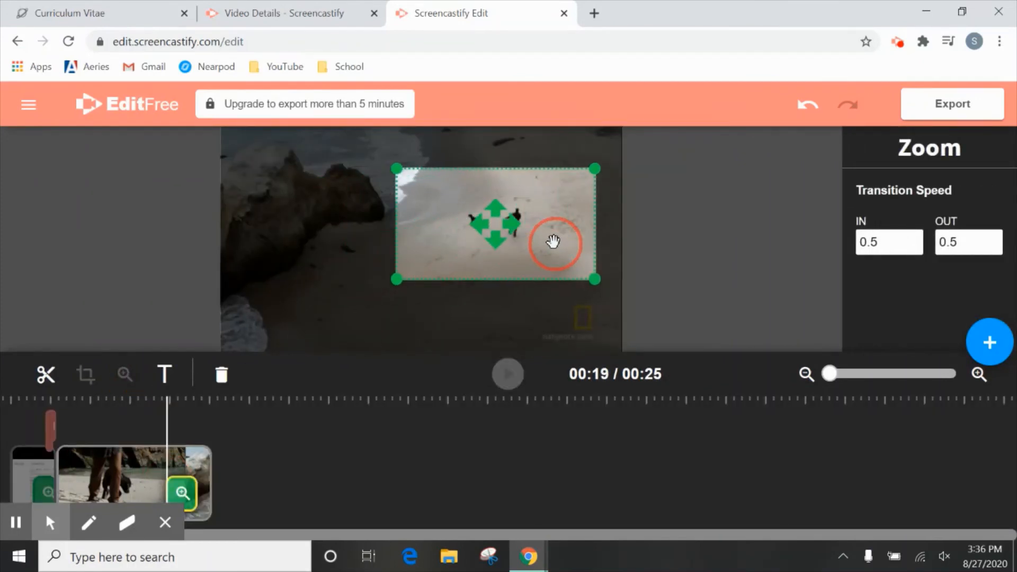
pyautogui.moveTo(397, 172); pyautogui.dragTo(475, 213)
pyautogui.moveTo(540, 248); pyautogui.dragTo(499, 226)
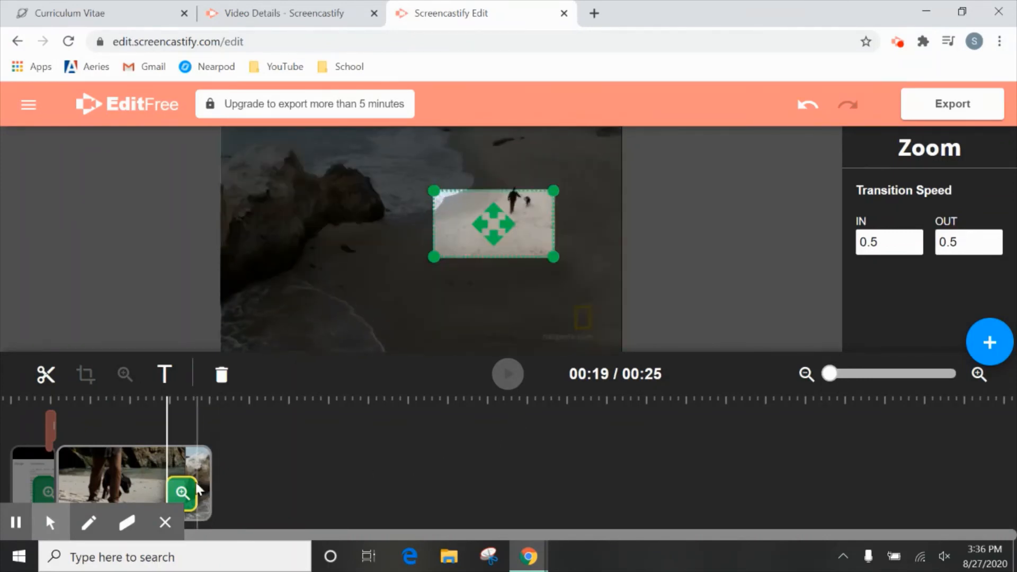
pyautogui.click(142, 215)
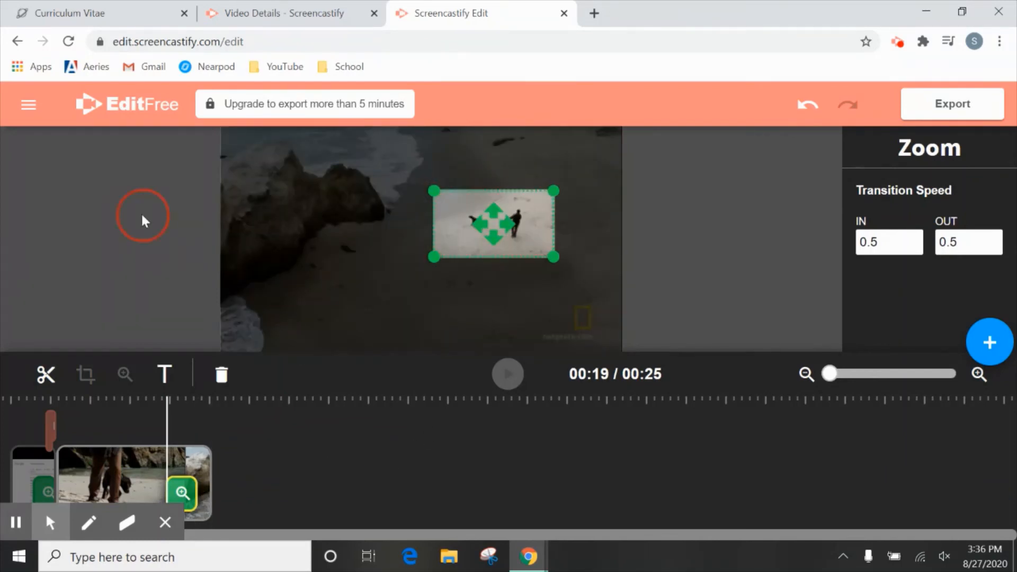
# Play the combined video from 00:00 to its end, and view the available export options without exporting
pyautogui.click(4, 411)
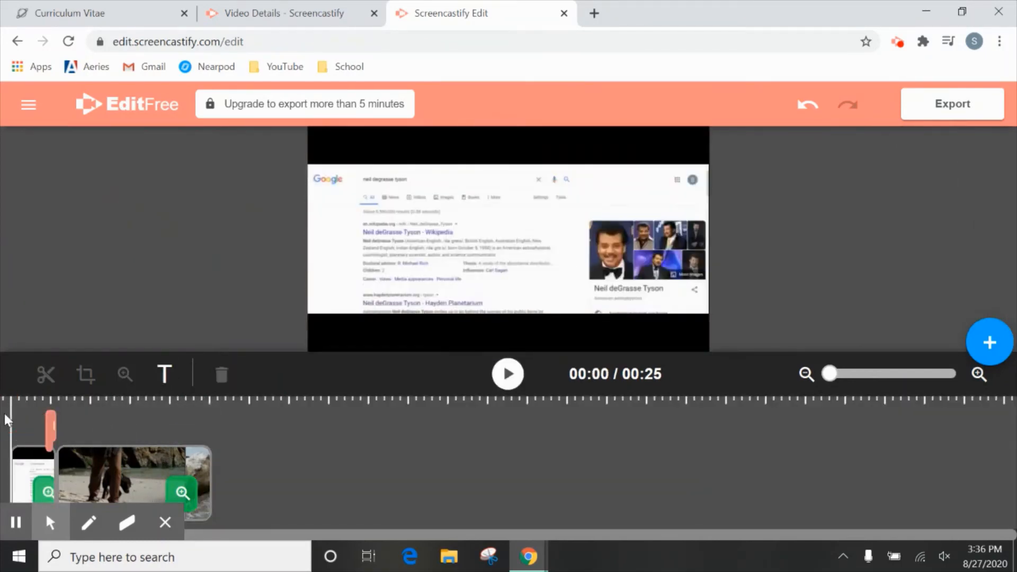
pyautogui.click(508, 375)
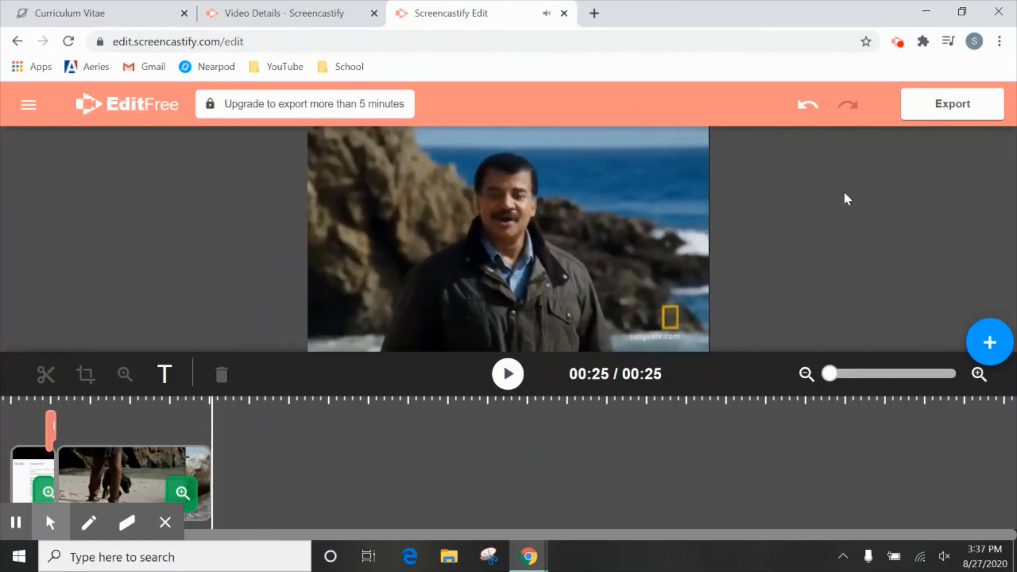
pyautogui.click(933, 113)
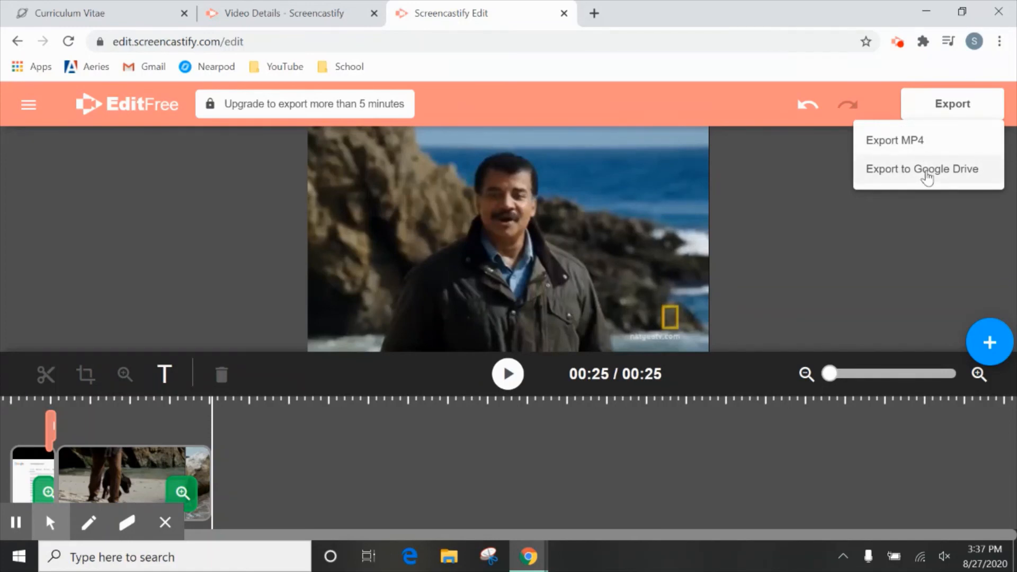
pyautogui.click(841, 261)
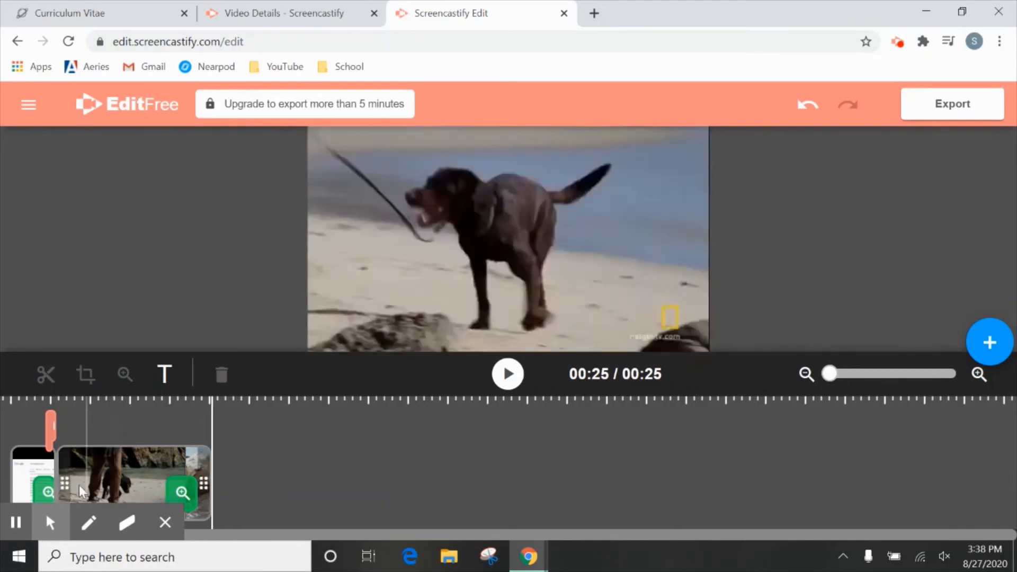
# Circle "5 minutes" in the export upgrade notice with the green annotation pen
pyautogui.click(90, 521)
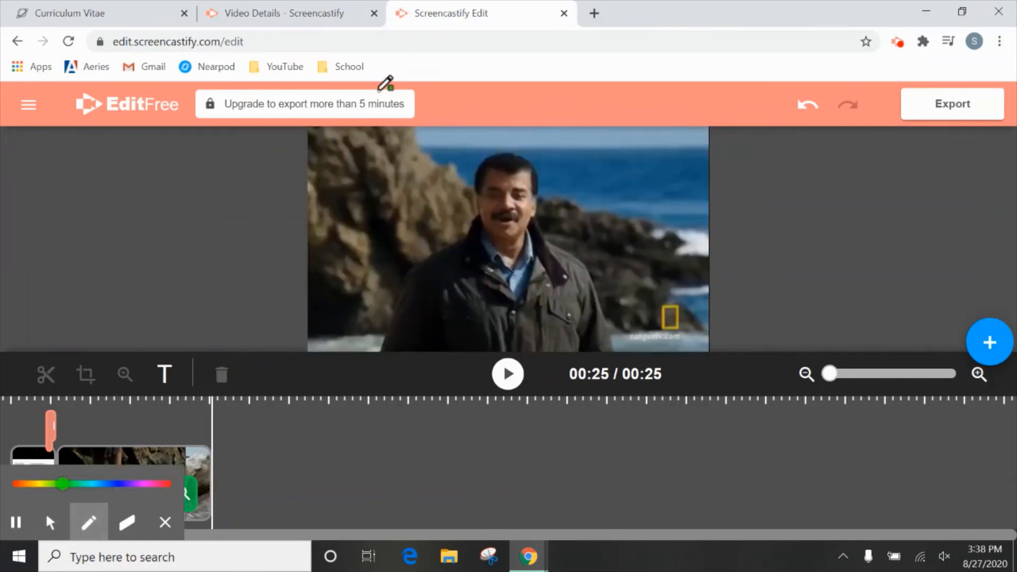
pyautogui.moveTo(377, 89)
pyautogui.mouseDown()
pyautogui.moveTo(375, 117)
pyautogui.moveTo(410, 117)
pyautogui.moveTo(414, 102)
pyautogui.moveTo(385, 86)
pyautogui.mouseUp()
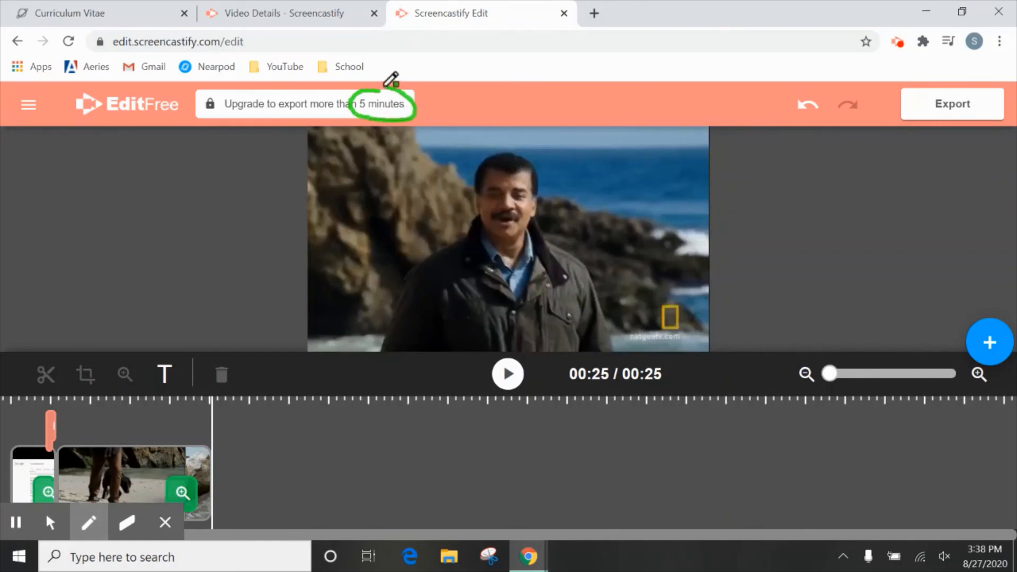